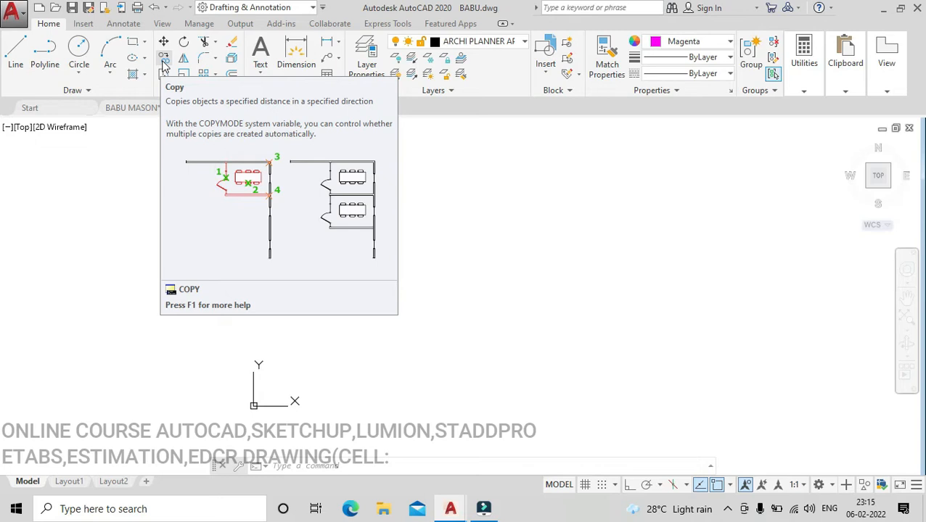
# Step: Draw a horizontal 5' line near the origin with Ortho on
pyautogui.click(19, 58)
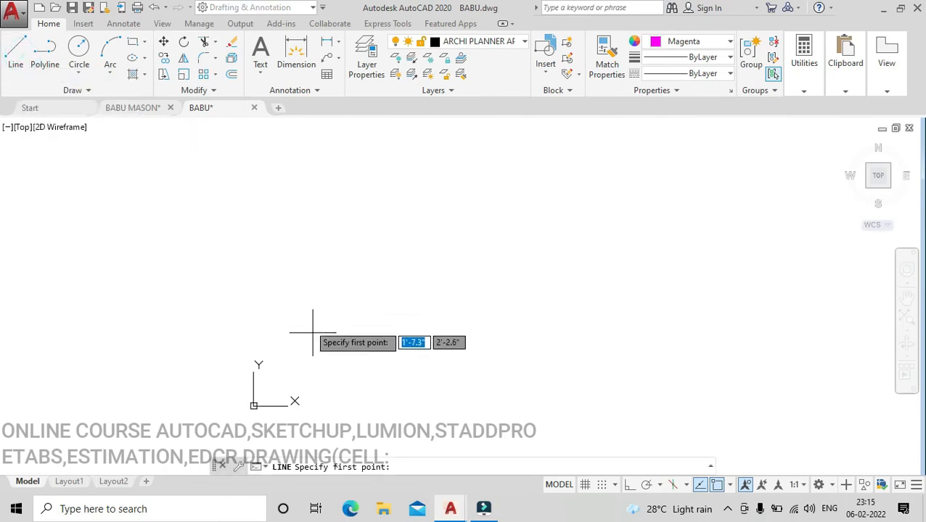
pyautogui.click(307, 368)
pyautogui.click(630, 485)
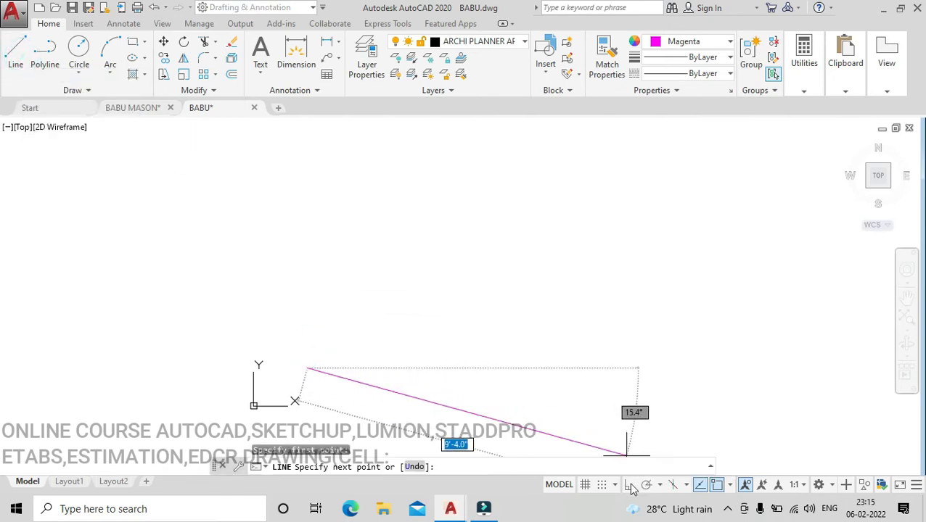
pyautogui.write('5')
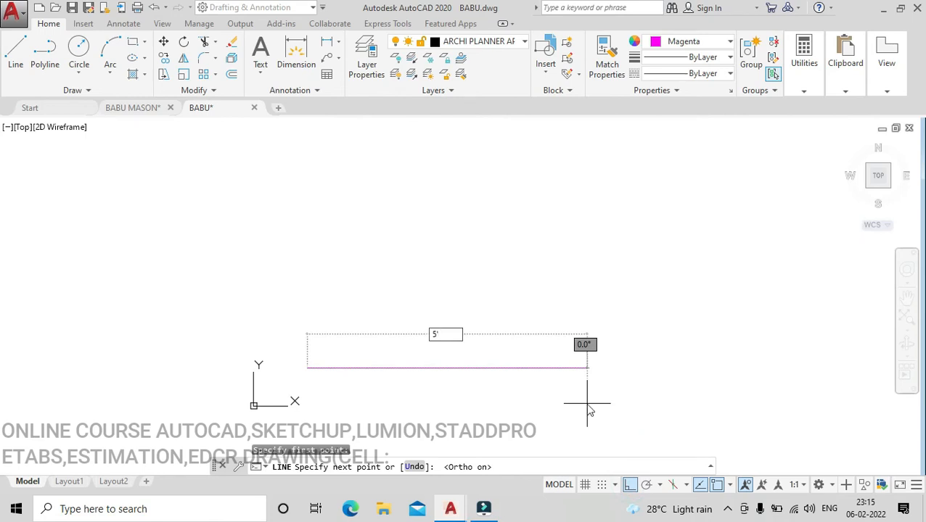
pyautogui.press('Return')
pyautogui.rightClick(602, 292)
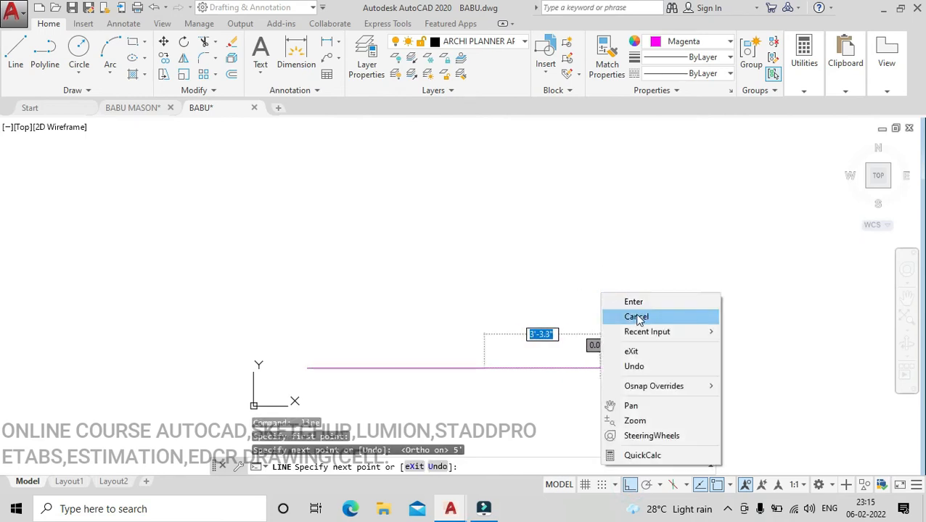
pyautogui.click(697, 315)
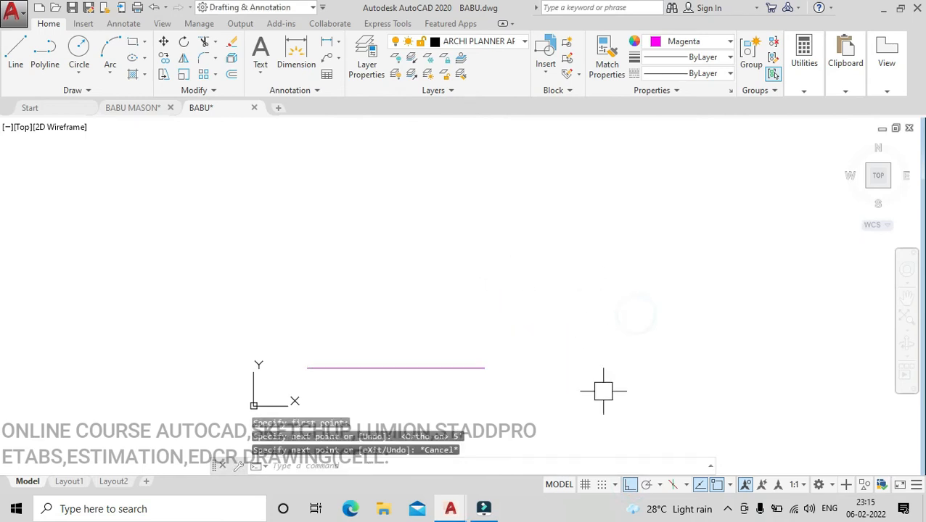
# Step: Copy the line from its right endpoint, placing copies straight above, left and right of the original
pyautogui.click(467, 402)
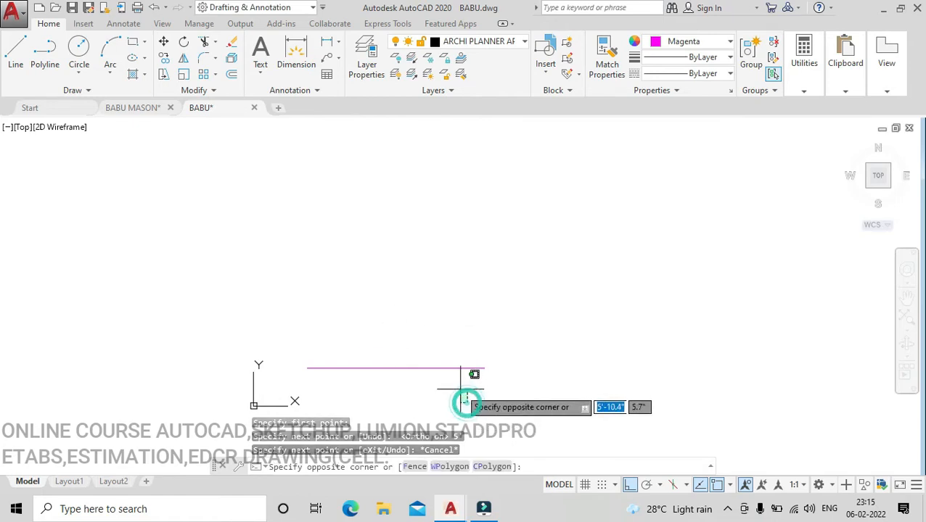
pyautogui.click(431, 328)
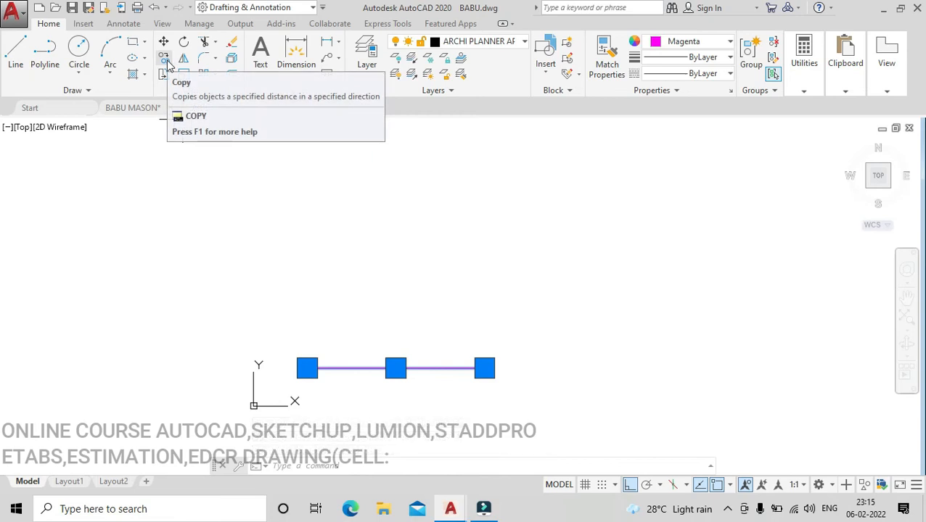
pyautogui.write('CO')
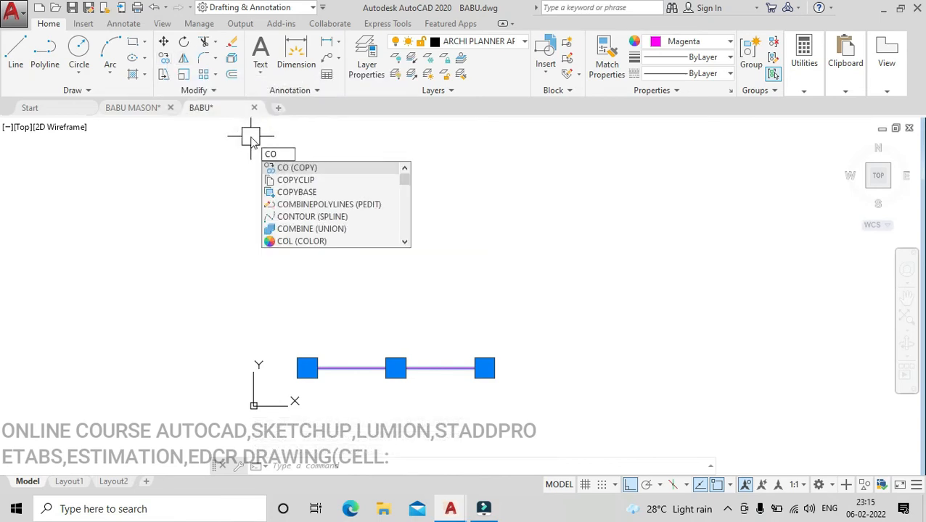
pyautogui.press('Return')
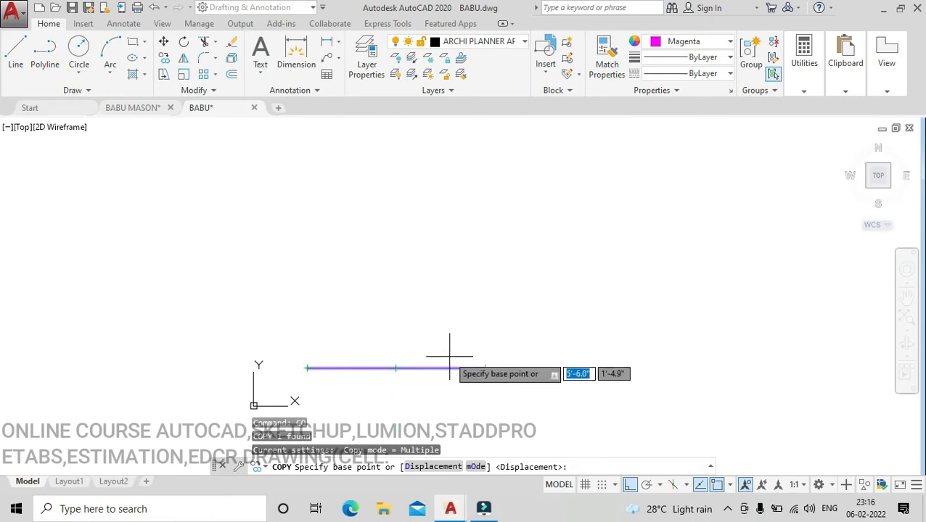
pyautogui.click(484, 369)
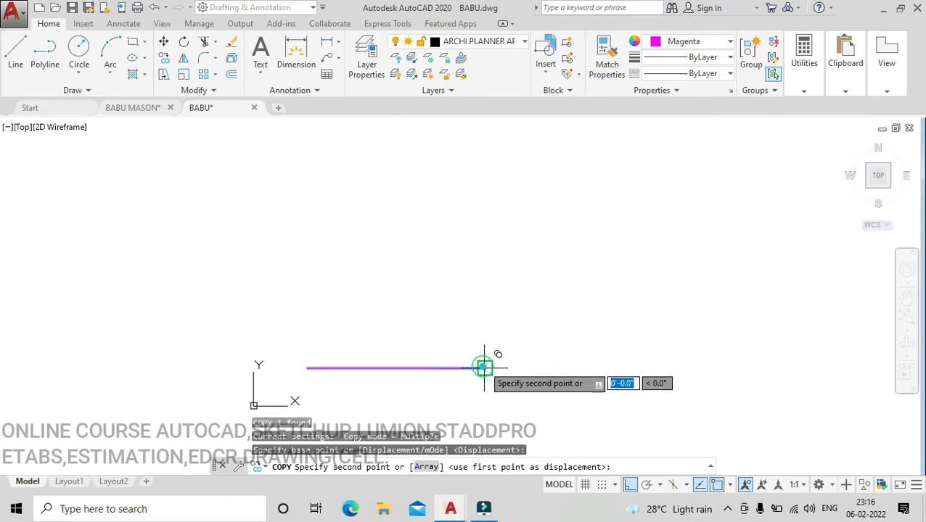
pyautogui.click(568, 240)
pyautogui.click(138, 203)
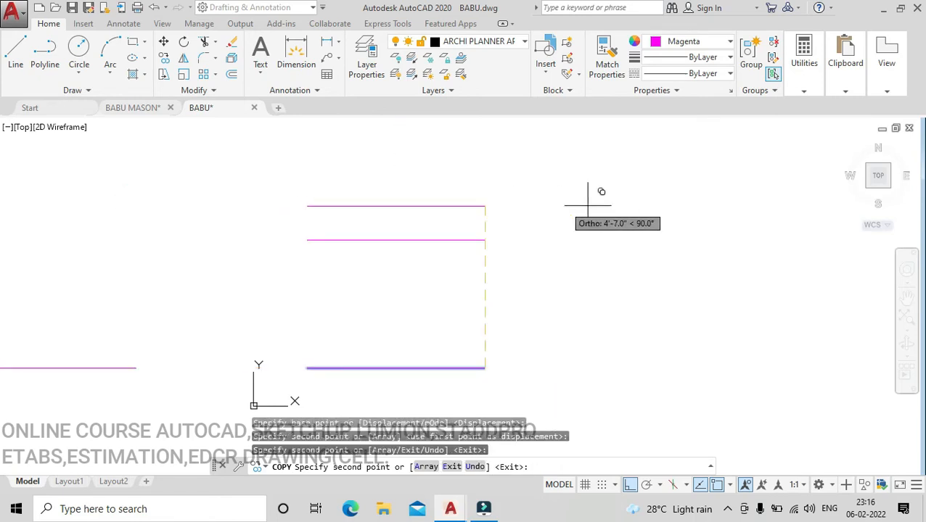
pyautogui.click(763, 235)
pyautogui.scroll(-6, 657, 200)
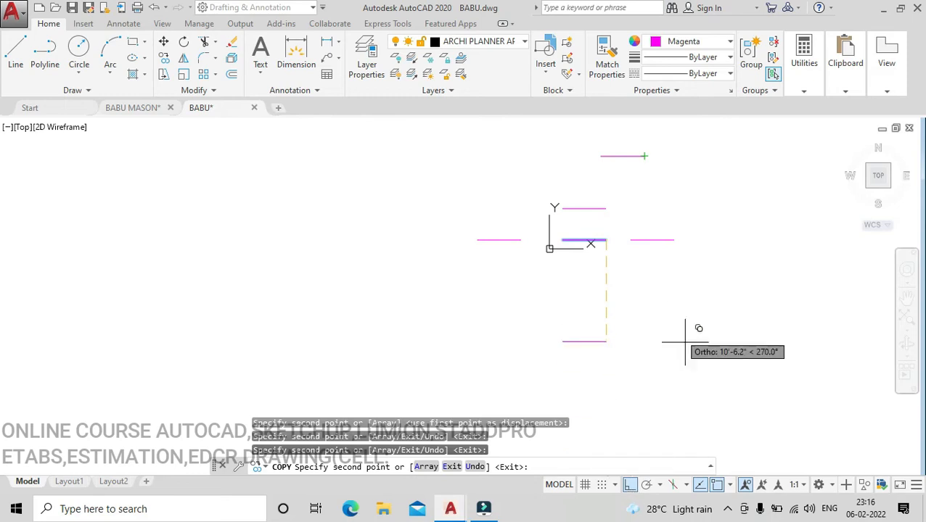
# Step: Turn Ortho off, scatter more copies freely around the original line, and end the Copy command
pyautogui.click(631, 485)
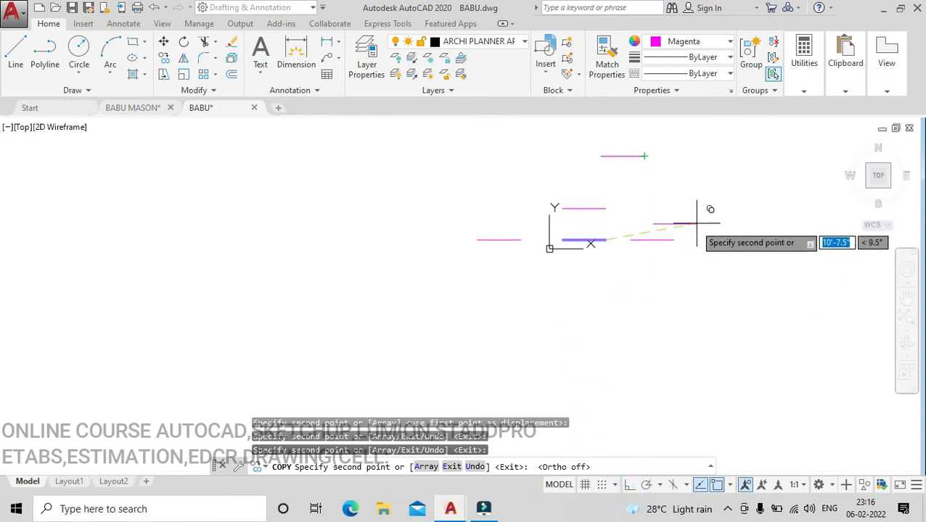
pyautogui.click(507, 156)
pyautogui.click(388, 243)
pyautogui.click(463, 347)
pyautogui.click(665, 347)
pyautogui.click(775, 267)
pyautogui.click(775, 184)
pyautogui.rightClick(774, 182)
pyautogui.click(791, 196)
# Step: Erase the original line and all its copies from the drawing
pyautogui.click(316, 127)
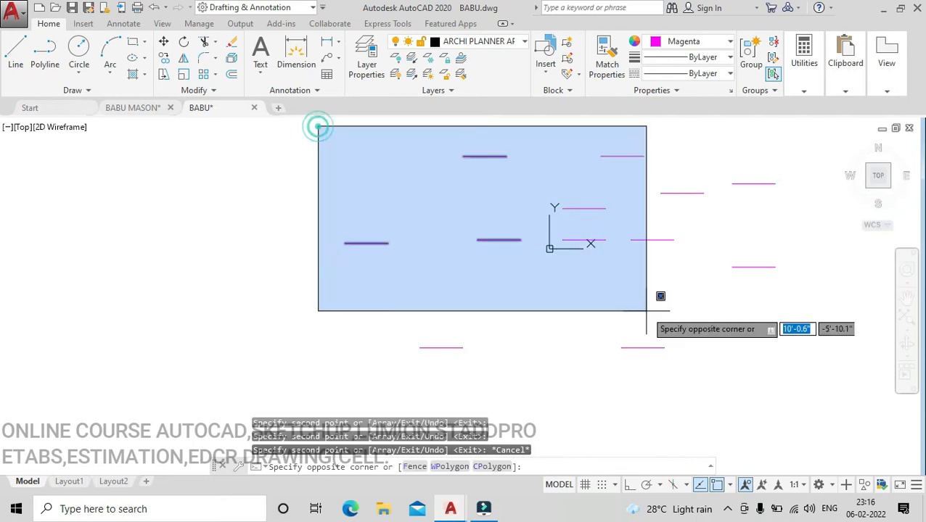
pyautogui.click(812, 374)
pyautogui.press('Delete')
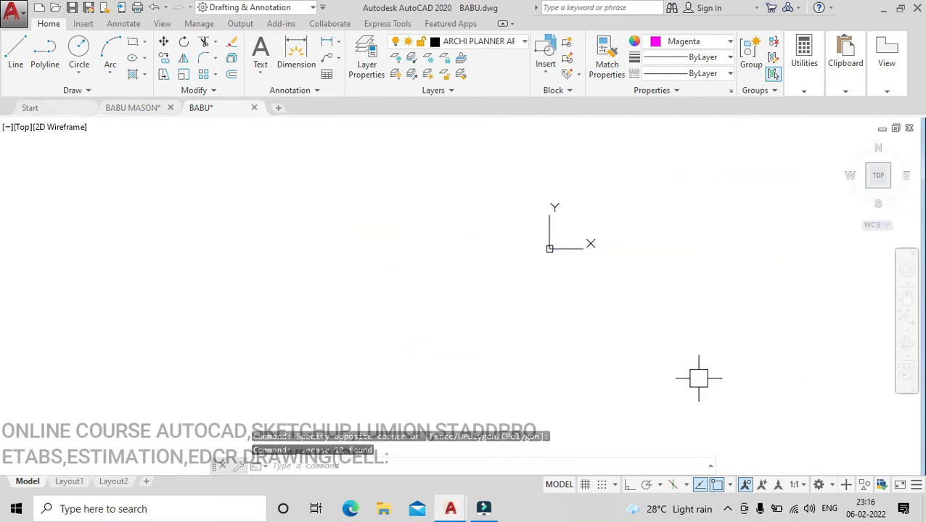
# Step: Draw a new 5' horizontal line near the origin with Ortho turned on
pyautogui.click(10, 58)
pyautogui.scroll(6, 573, 229)
pyautogui.click(450, 325)
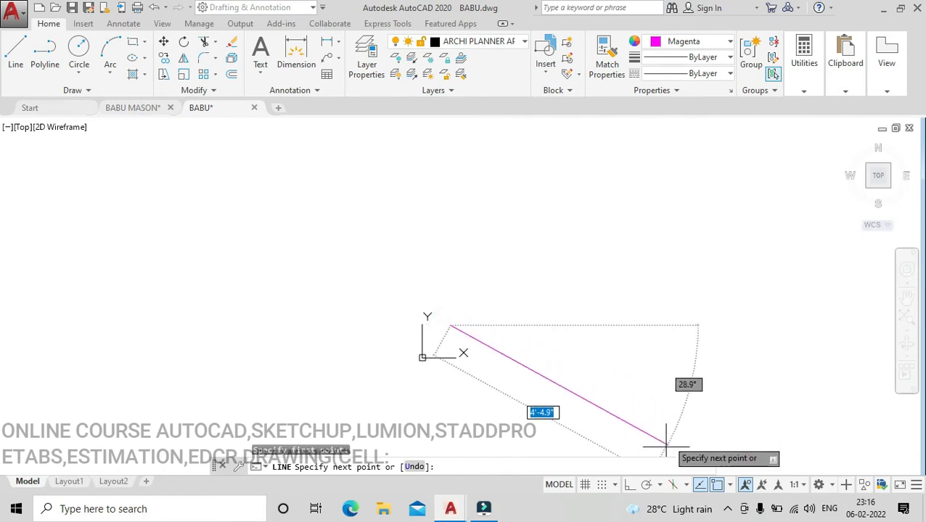
pyautogui.click(630, 485)
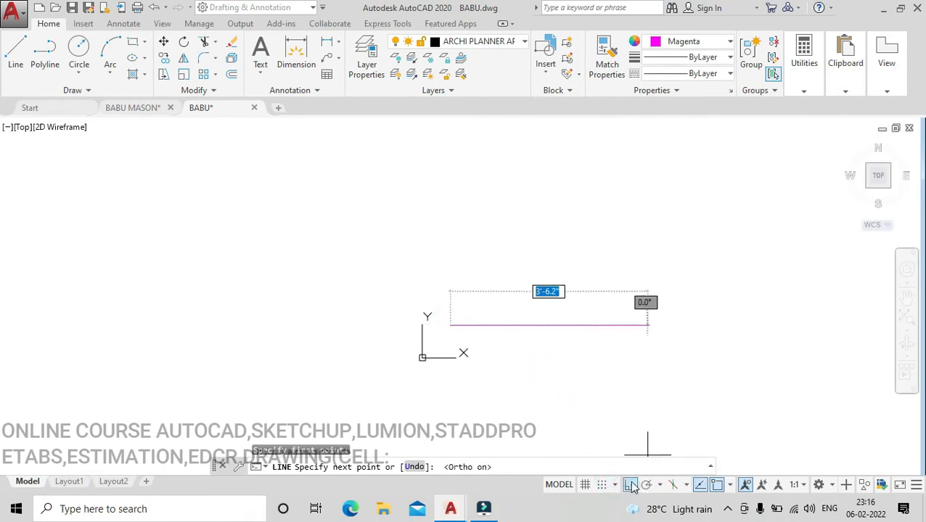
pyautogui.write("5'")
pyautogui.press('Return')
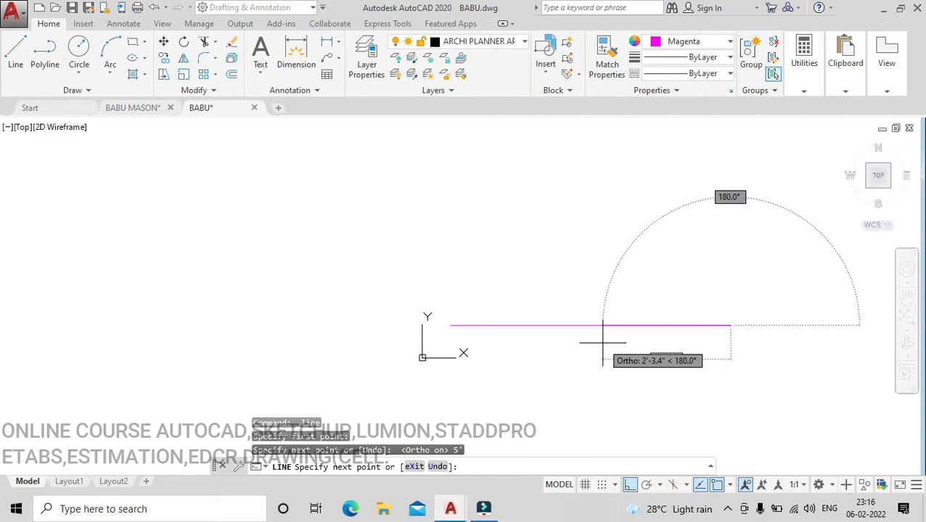
pyautogui.rightClick(611, 263)
pyautogui.click(645, 283)
pyautogui.moveTo(592, 291); pyautogui.dragTo(473, 291, button='middle')
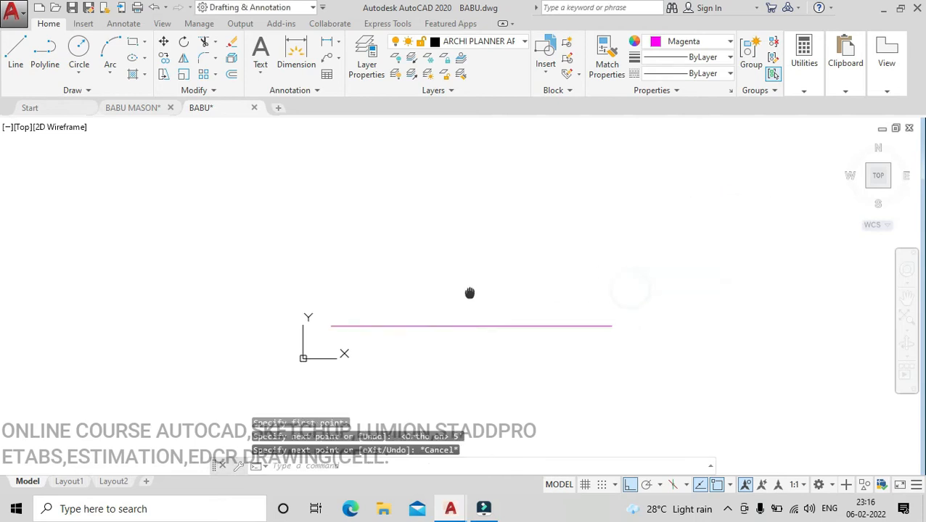
# Step: Add a linear dimension below the line, spanning its two endpoints
pyautogui.click(328, 41)
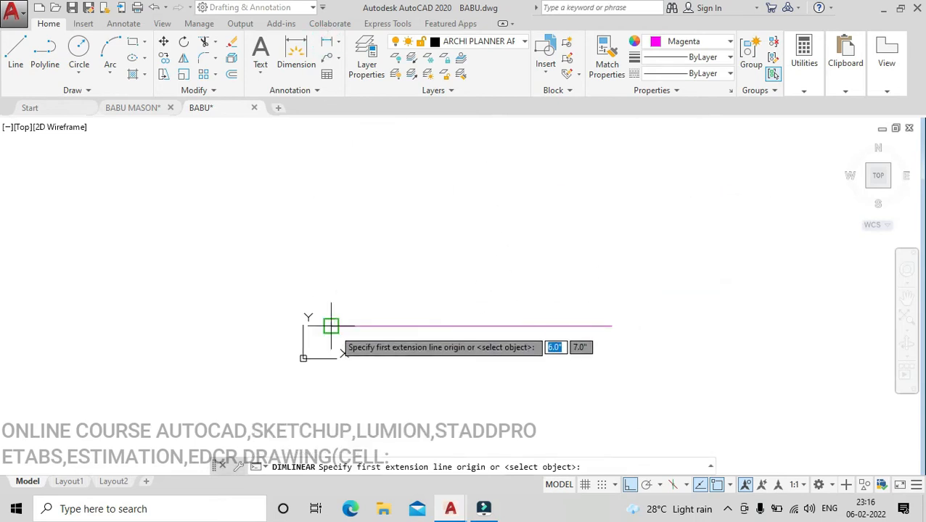
pyautogui.click(332, 328)
pyautogui.click(611, 326)
pyautogui.click(612, 372)
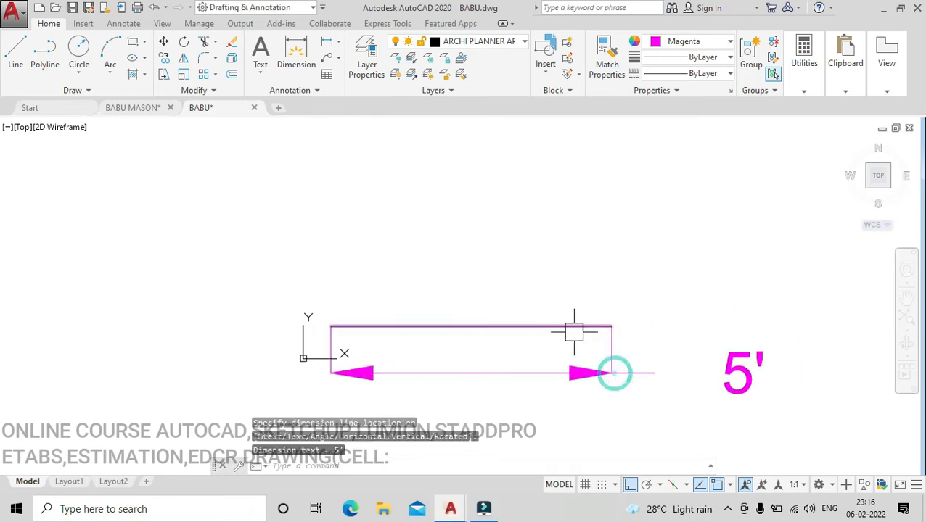
# Step: Copy the line with the Displacement option, using an offset of 5' in X and 6' in Y
pyautogui.moveTo(517, 350); pyautogui.dragTo(516, 347)
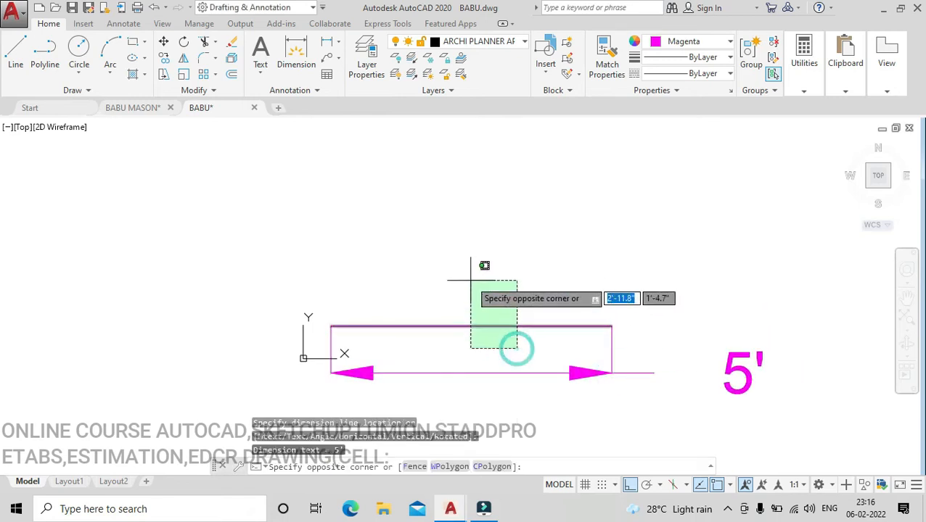
pyautogui.click(166, 60)
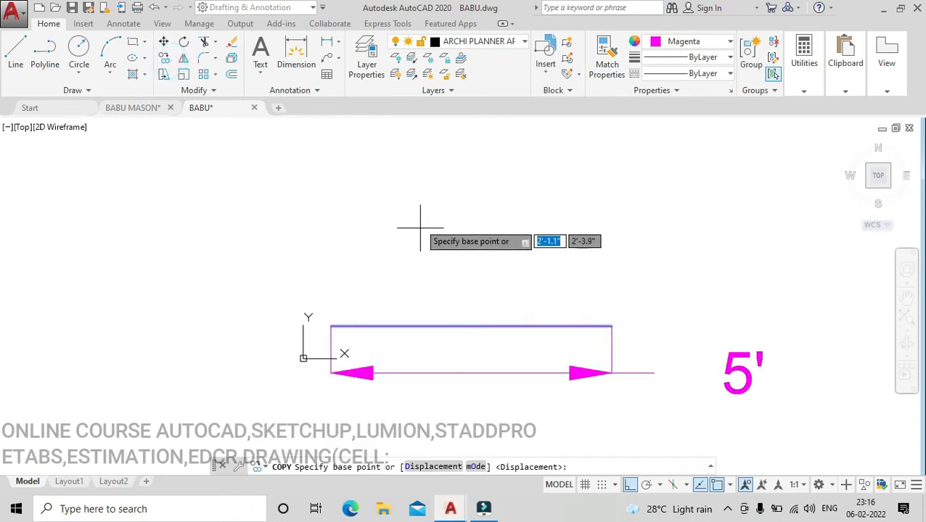
pyautogui.click(435, 467)
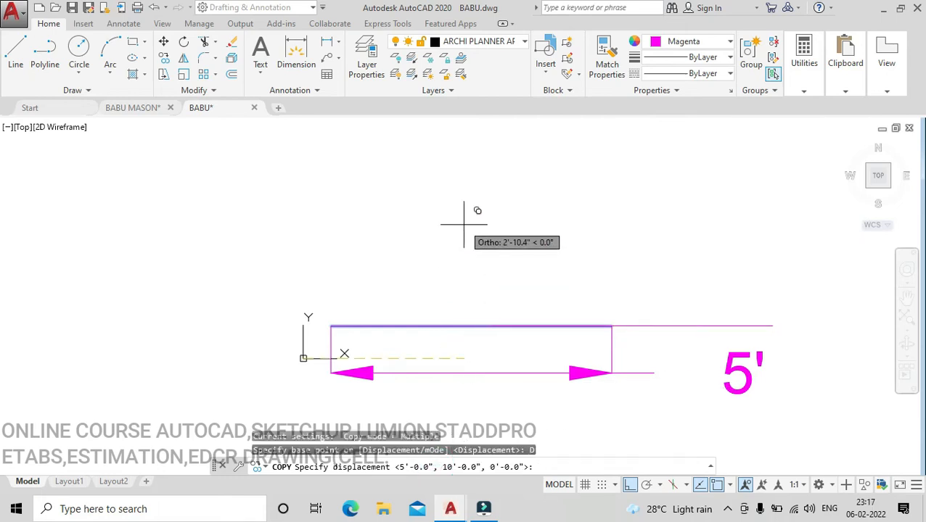
pyautogui.write('5')
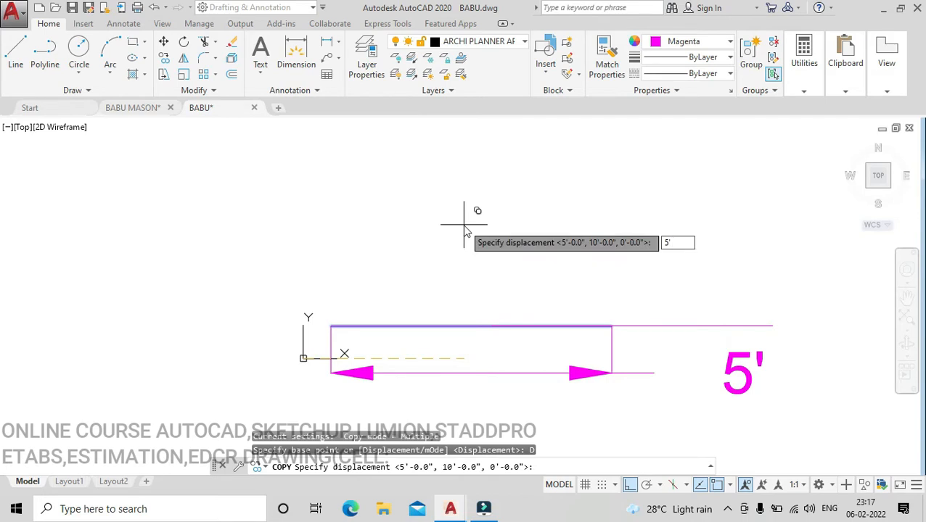
pyautogui.press('Tab')
pyautogui.write("6'")
pyautogui.press('Return')
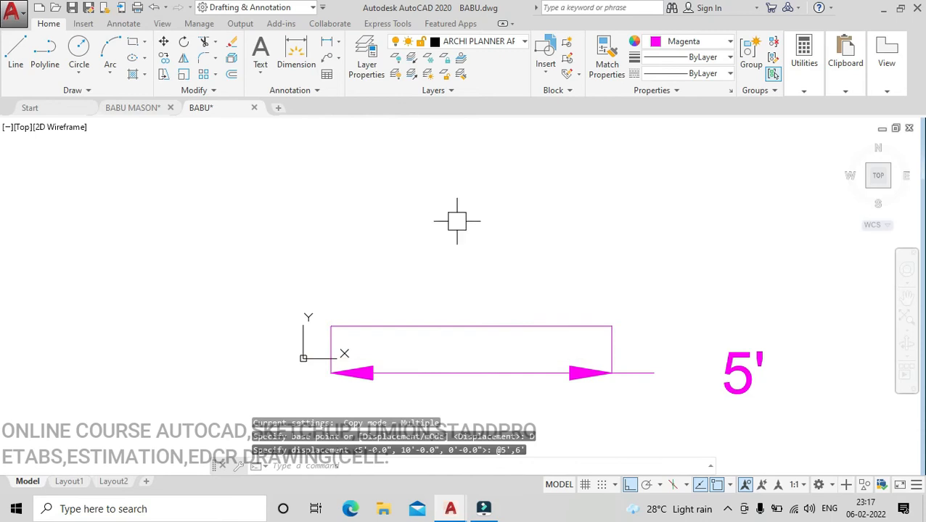
pyautogui.scroll(-4, 414, 248)
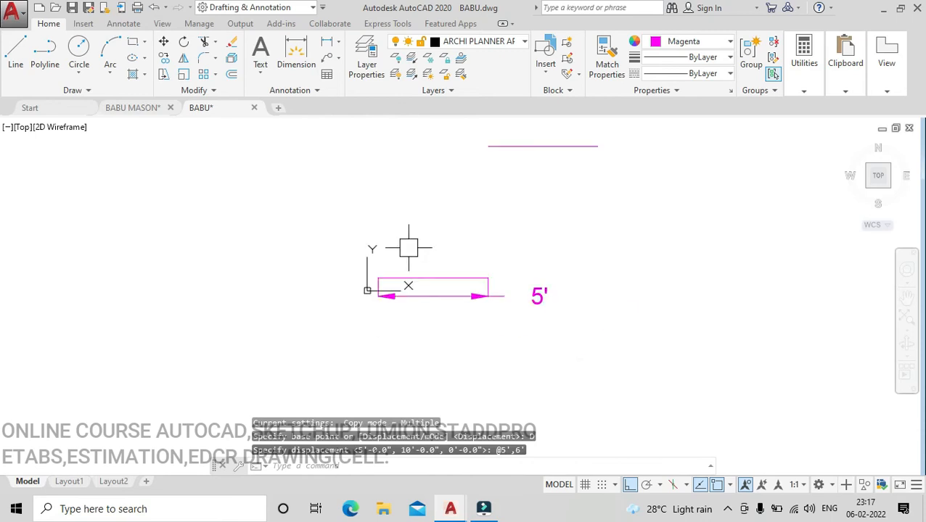
# Step: Add a vertical linear dimension from the copied line's left end down to the original line's right end
pyautogui.click(328, 42)
pyautogui.click(481, 178)
pyautogui.scroll(3, 473, 315)
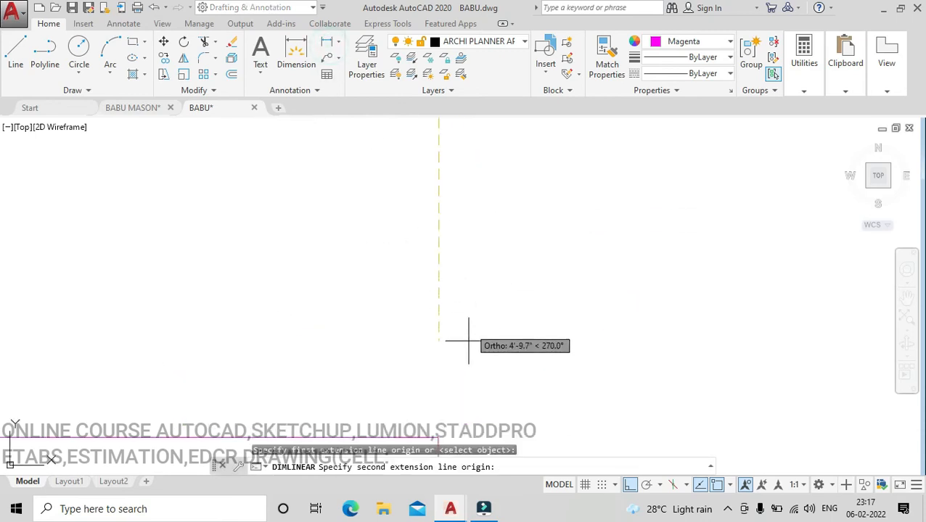
pyautogui.click(439, 432)
pyautogui.click(490, 406)
pyautogui.scroll(-3, 490, 406)
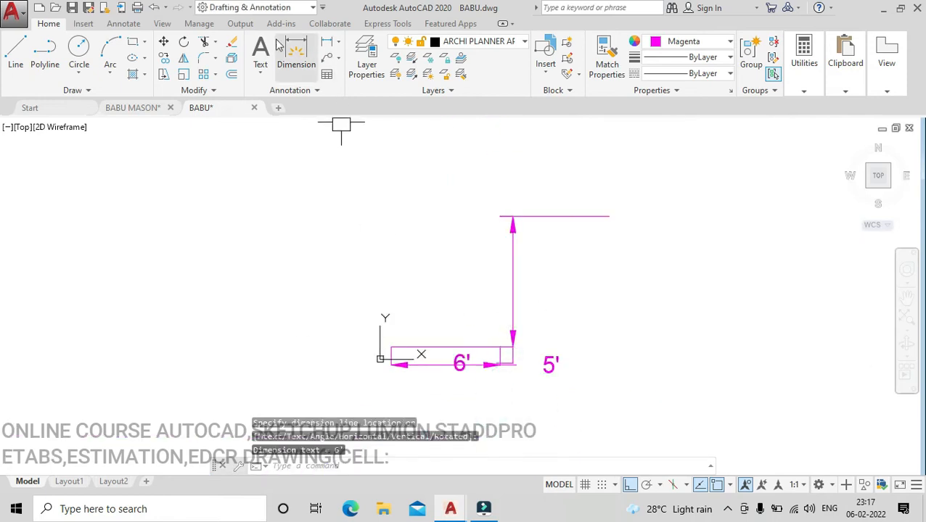
# Step: Draw a vertical line from the copy's left end down to the original line's right end
pyautogui.click(328, 42)
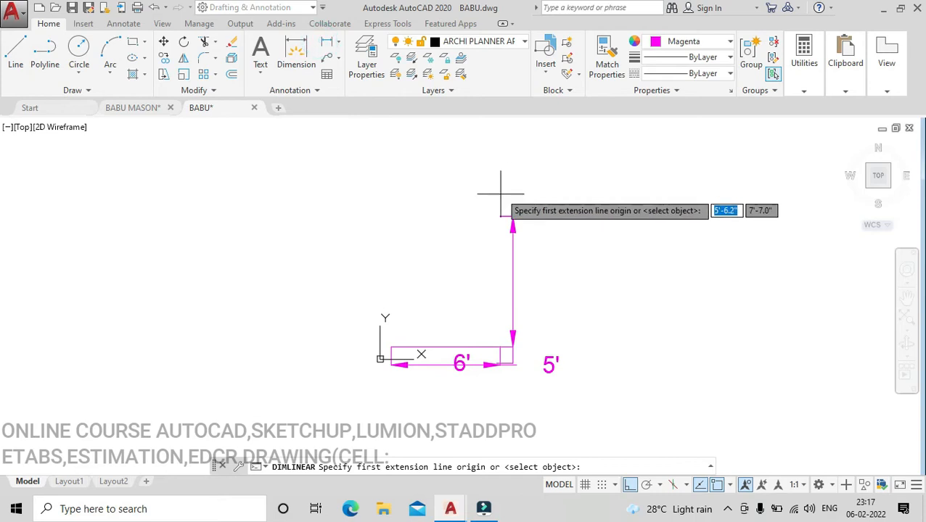
pyautogui.click(16, 52)
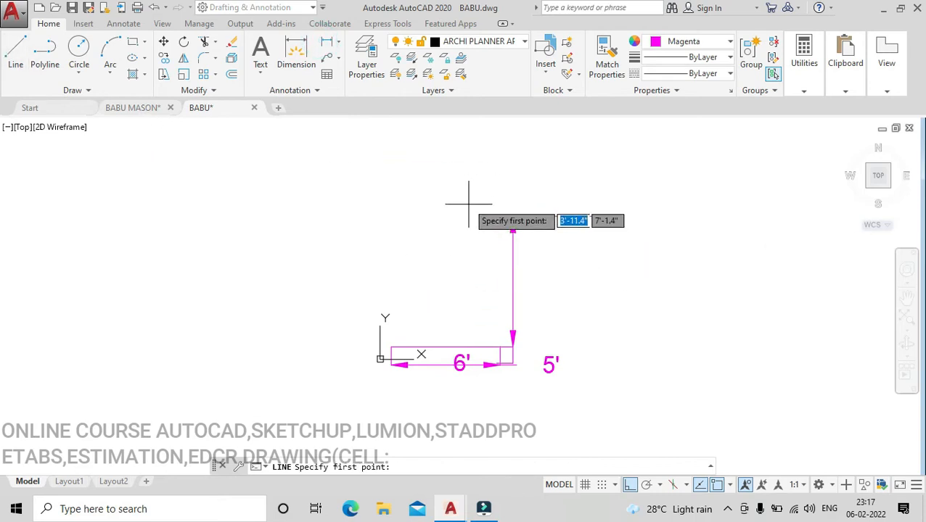
pyautogui.click(493, 210)
pyautogui.scroll(4, 502, 344)
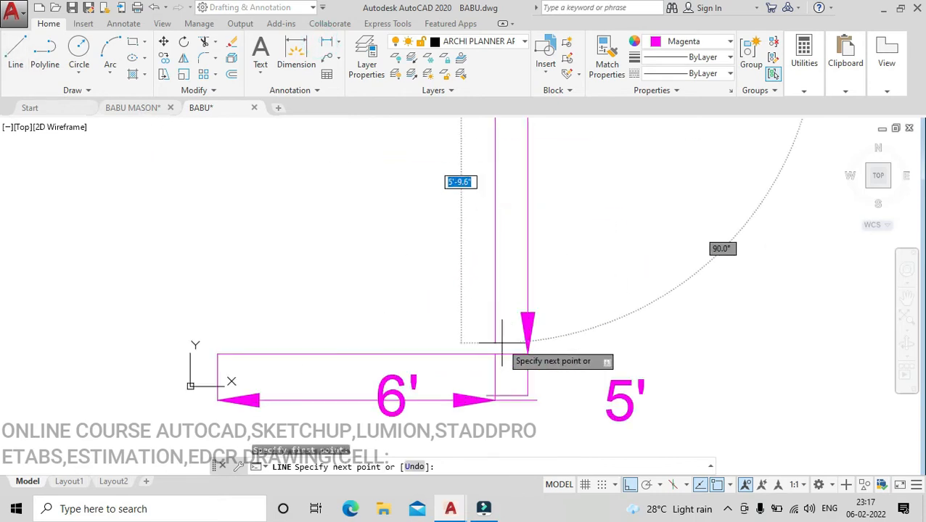
pyautogui.rightClick(568, 278)
pyautogui.click(574, 299)
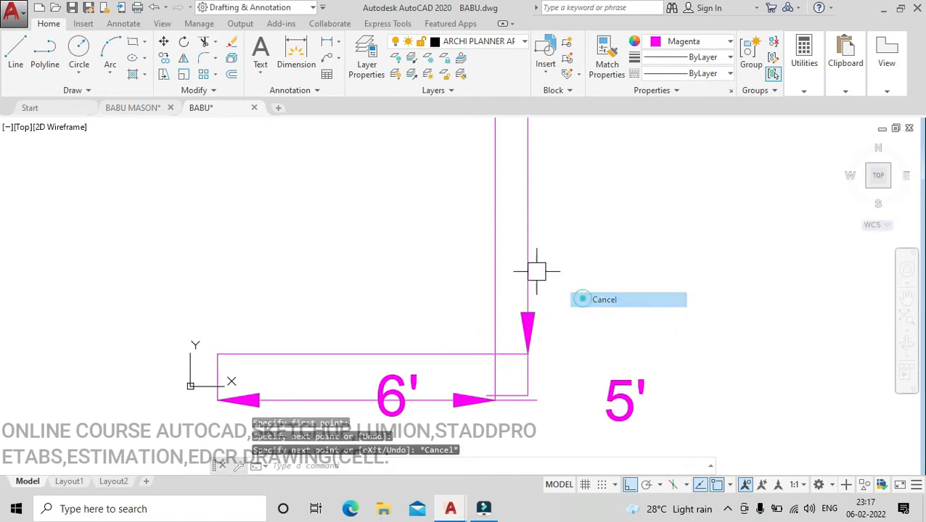
# Step: Add a horizontal linear dimension above the original line, from its left end to the vertical line
pyautogui.click(326, 41)
pyautogui.click(216, 353)
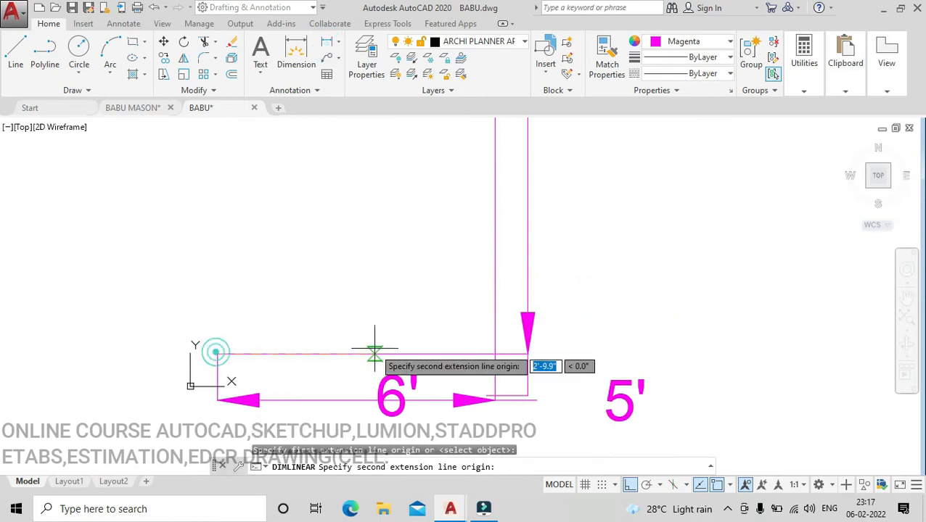
pyautogui.click(494, 354)
pyautogui.click(458, 289)
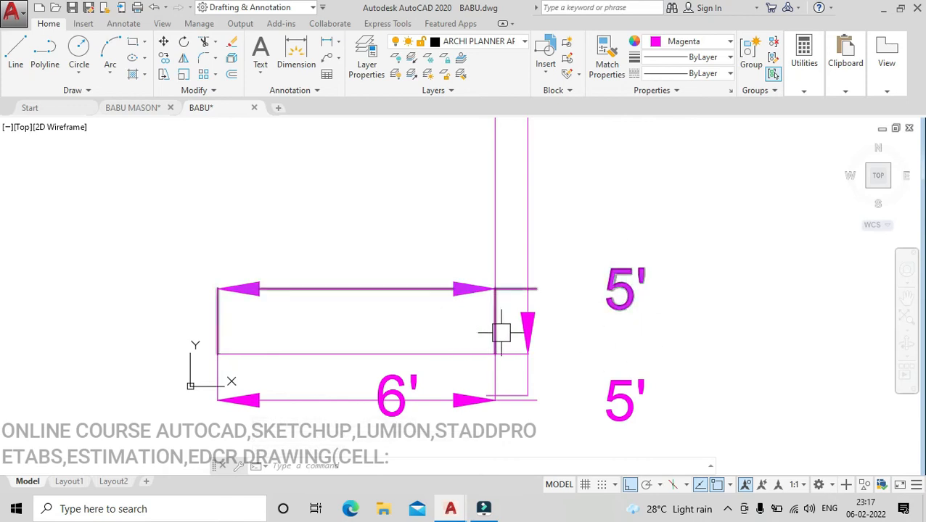
# Step: Delete the two horizontal dimensions above and below the original line
pyautogui.scroll(-4, 528, 335)
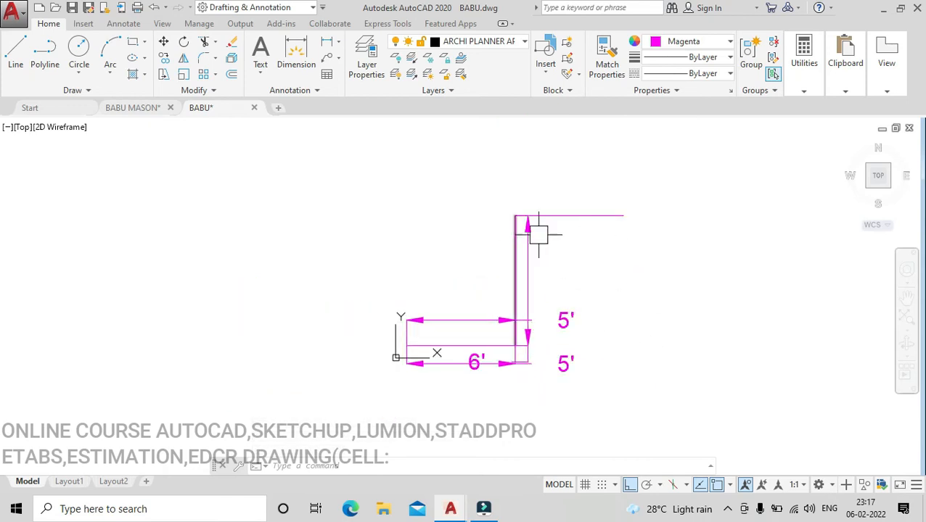
pyautogui.click(563, 307)
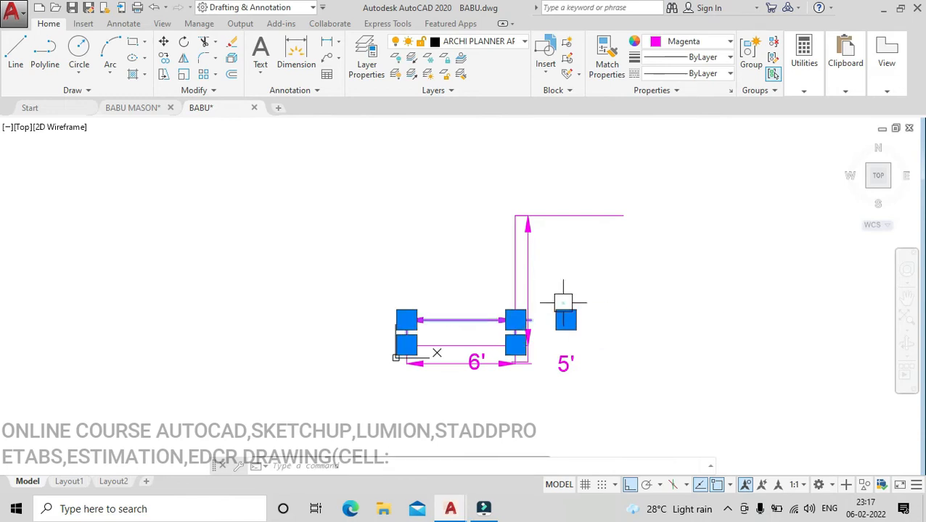
pyautogui.click(578, 354)
pyautogui.press('Delete')
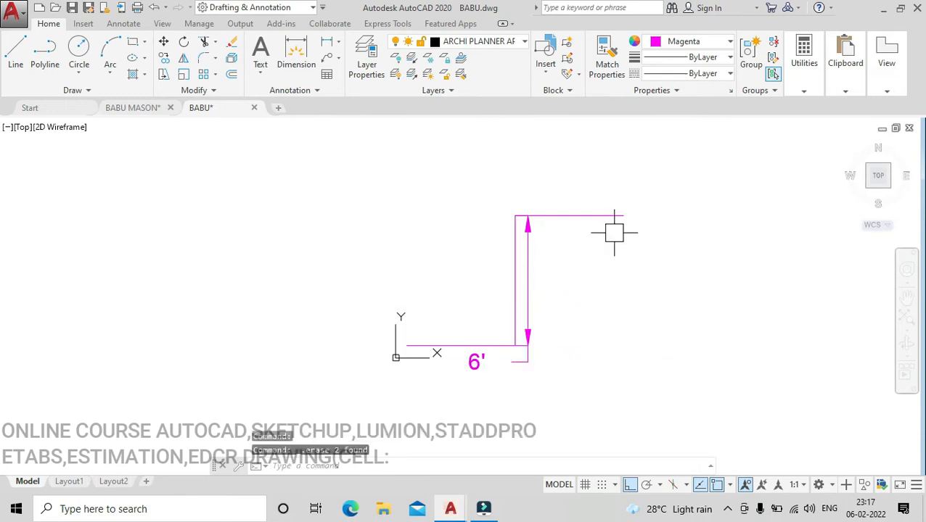
# Step: Delete the copied line, its vertical dimension and the vertical connecting line, keeping only the original line
pyautogui.click(571, 255)
pyautogui.click(525, 206)
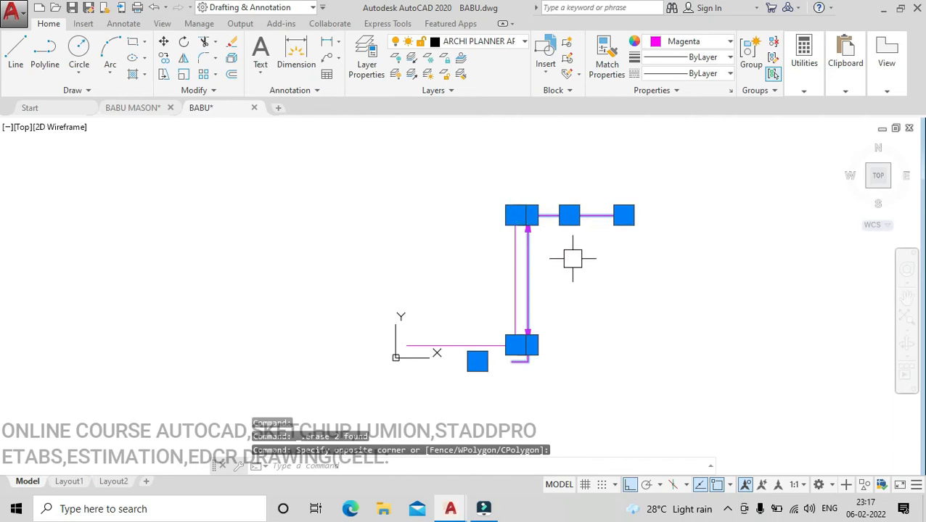
pyautogui.press('Delete')
pyautogui.click(573, 258)
pyautogui.click(491, 233)
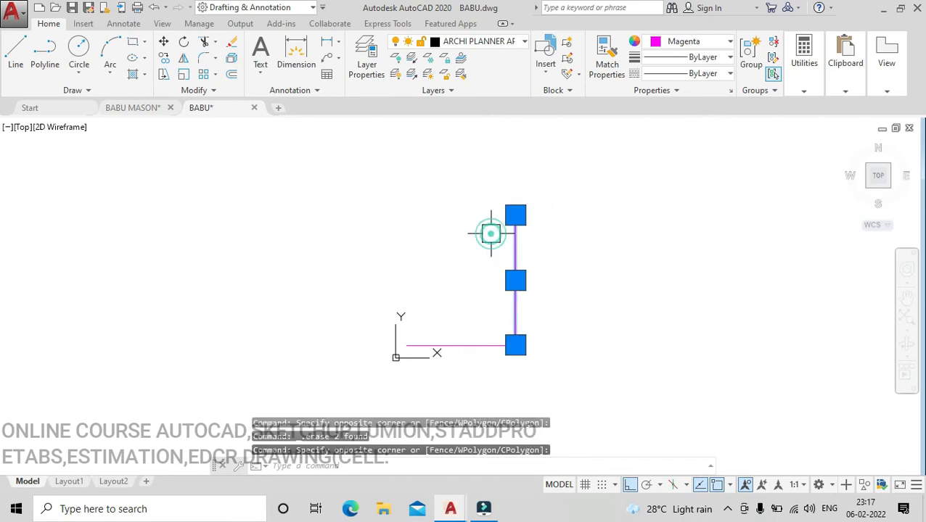
pyautogui.press('Delete')
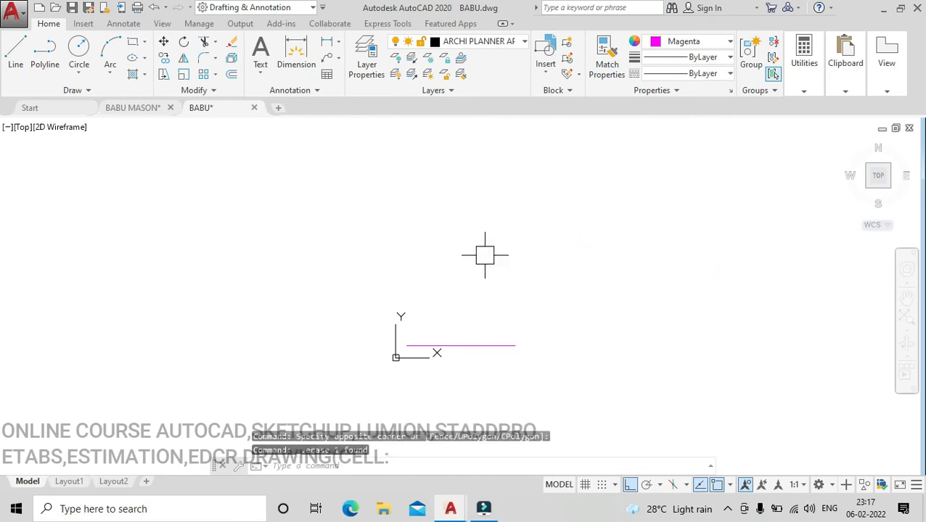
# Step: Offset the remaining horizontal line 1' upward
pyautogui.scroll(2, 485, 254)
pyautogui.press('Return')
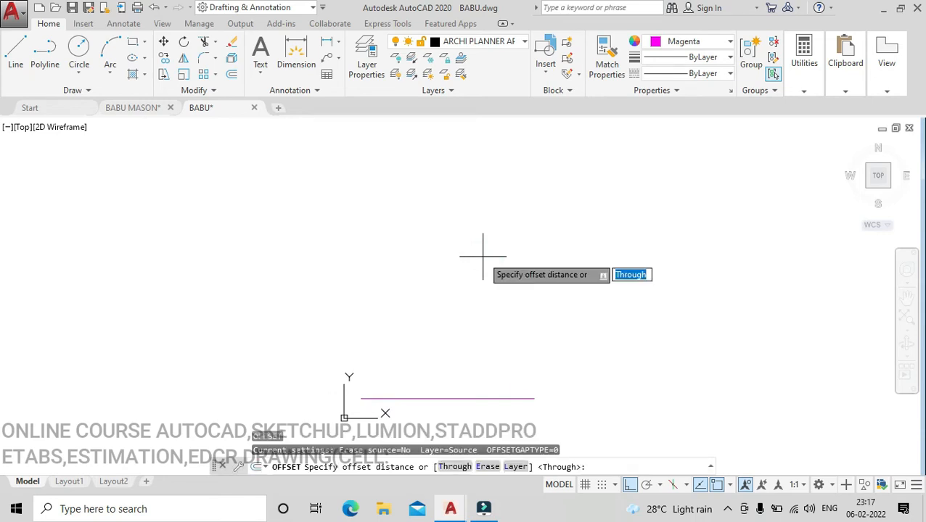
pyautogui.press('Return')
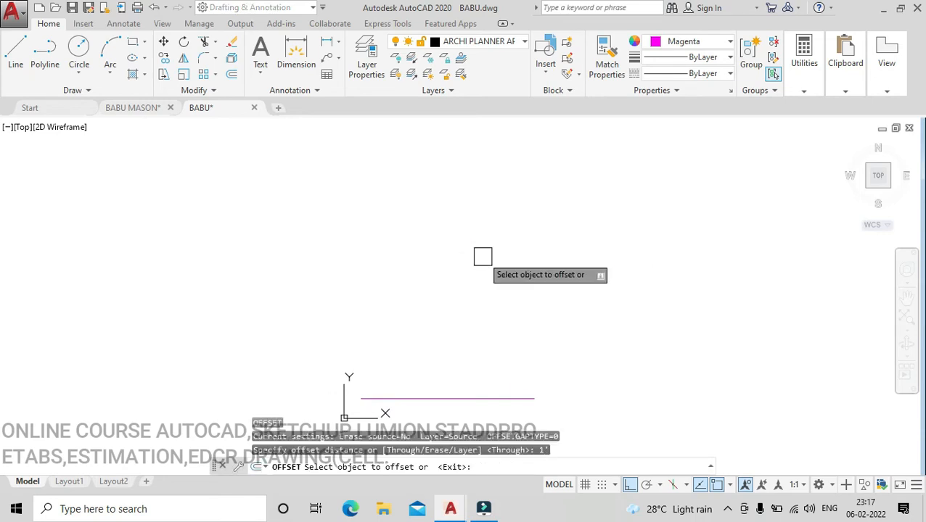
pyautogui.click(456, 398)
pyautogui.click(465, 317)
pyautogui.rightClick(493, 295)
pyautogui.click(512, 312)
pyautogui.moveTo(505, 245)
pyautogui.mouseDown(button='middle')
pyautogui.moveTo(497, 242)
pyautogui.moveTo(513, 235)
pyautogui.mouseUp(button='middle')
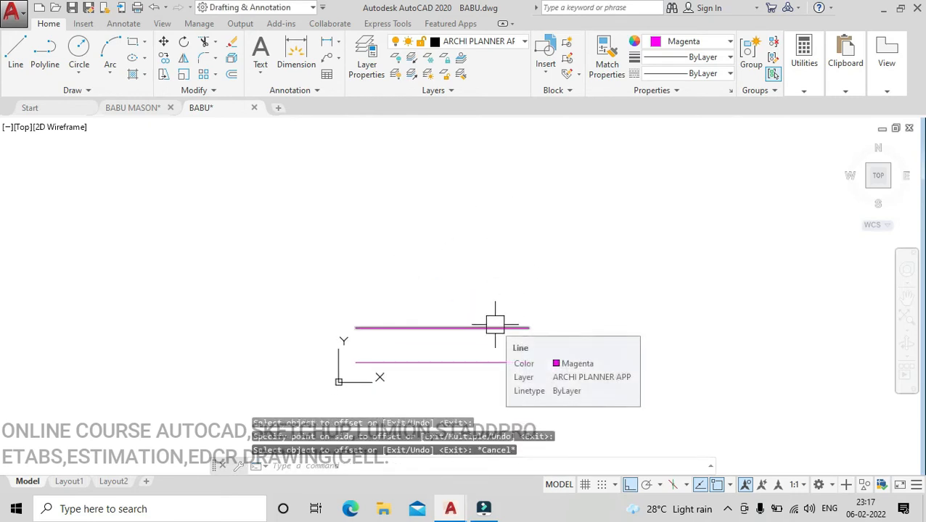
# Step: Copy the upper line with the Array option, 10 items, using the right ends of the lower and upper lines as spacing points
pyautogui.click(472, 341)
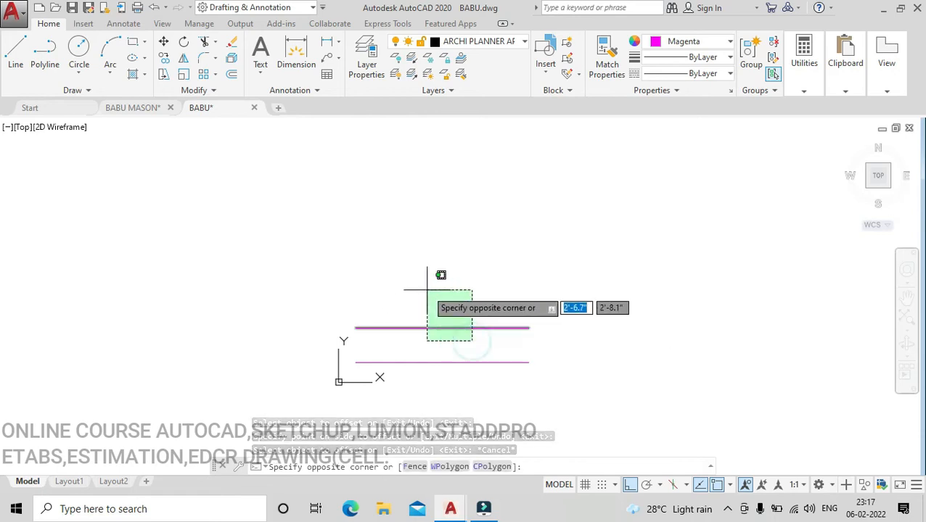
pyautogui.click(440, 275)
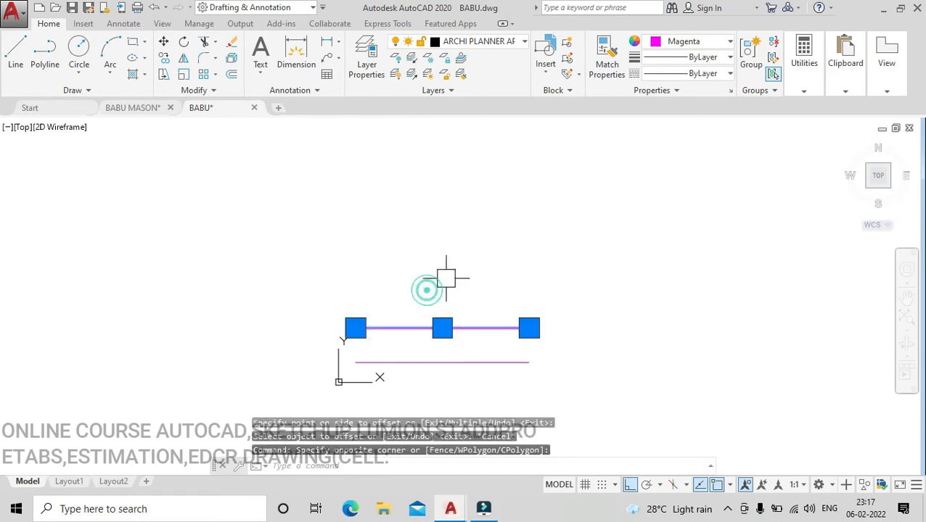
pyautogui.click(164, 59)
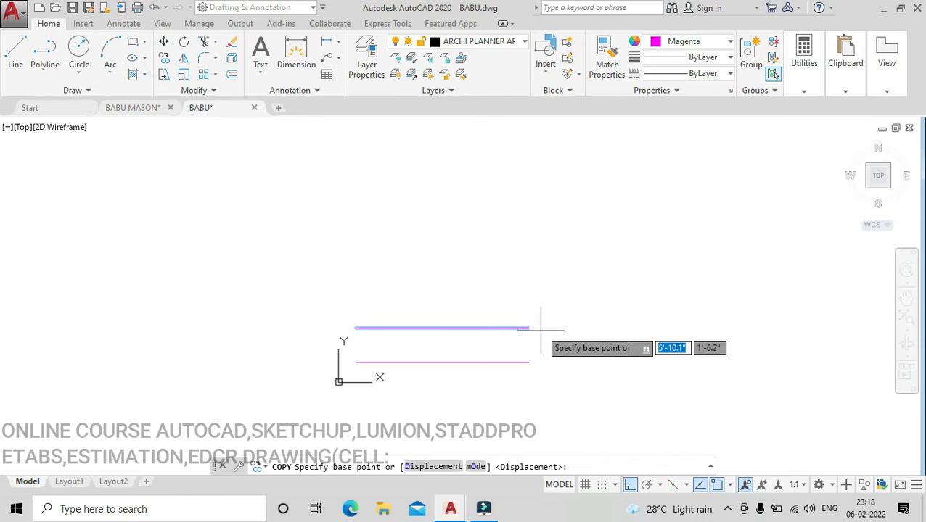
pyautogui.scroll(4, 534, 352)
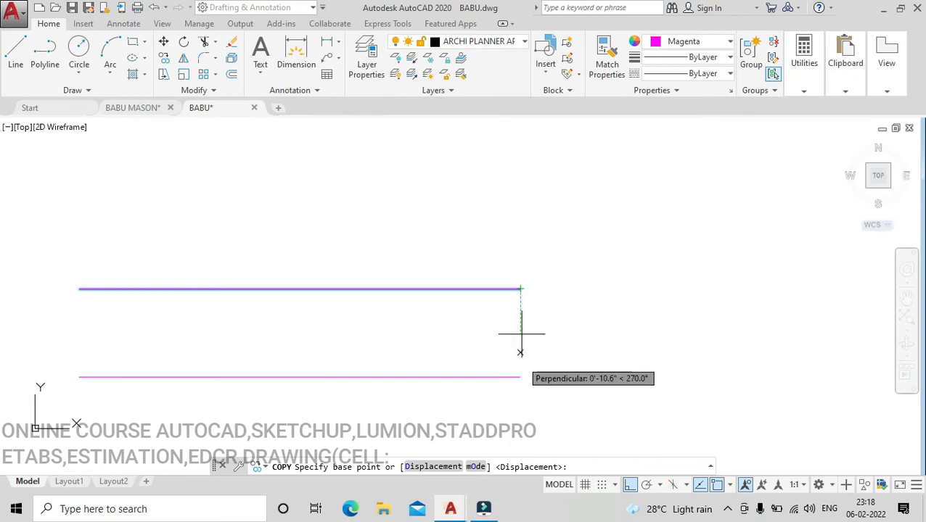
pyautogui.click(520, 376)
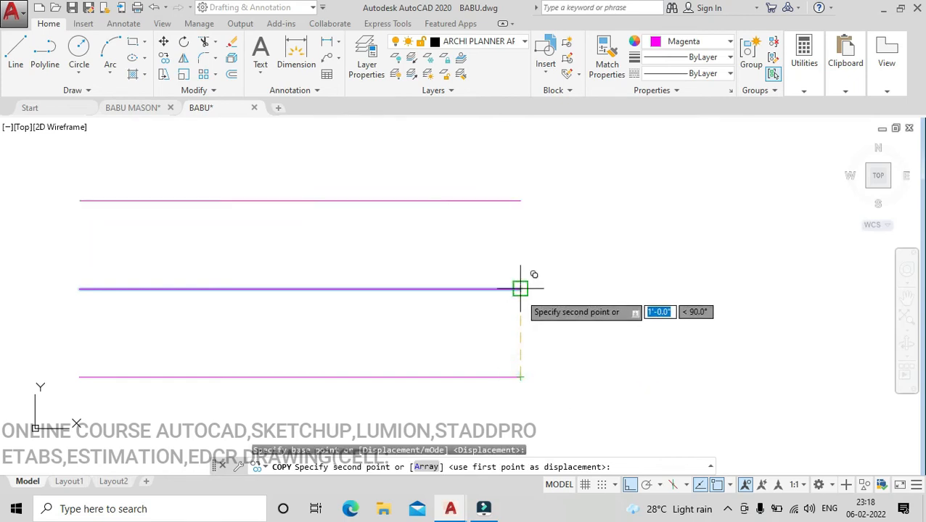
pyautogui.click(427, 469)
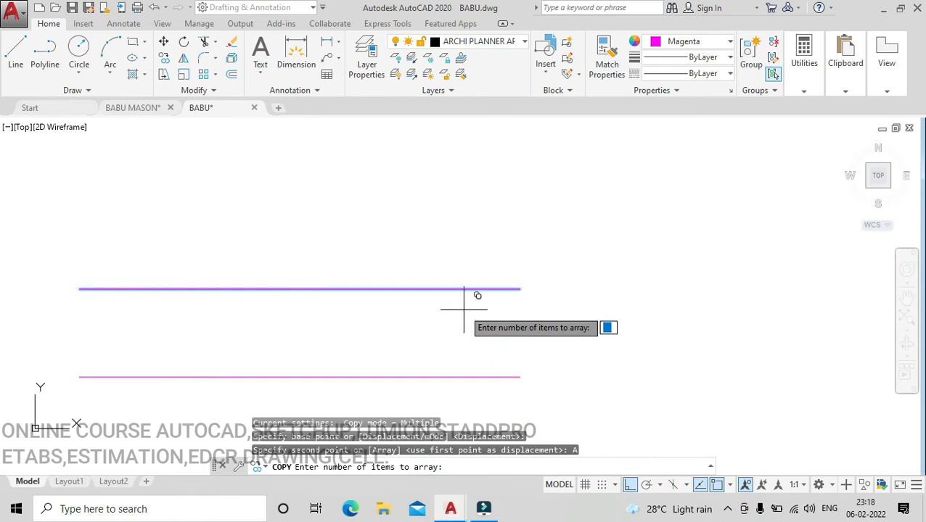
pyautogui.press('Return')
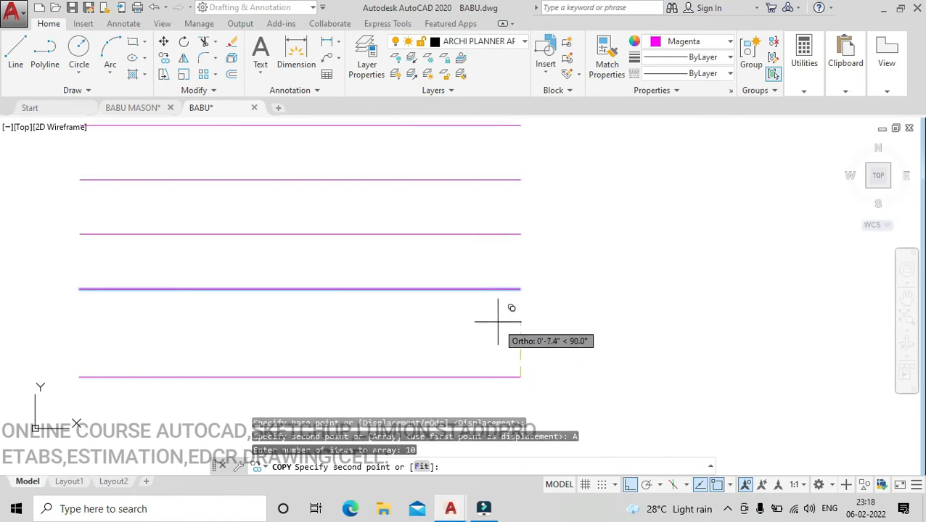
pyautogui.click(519, 288)
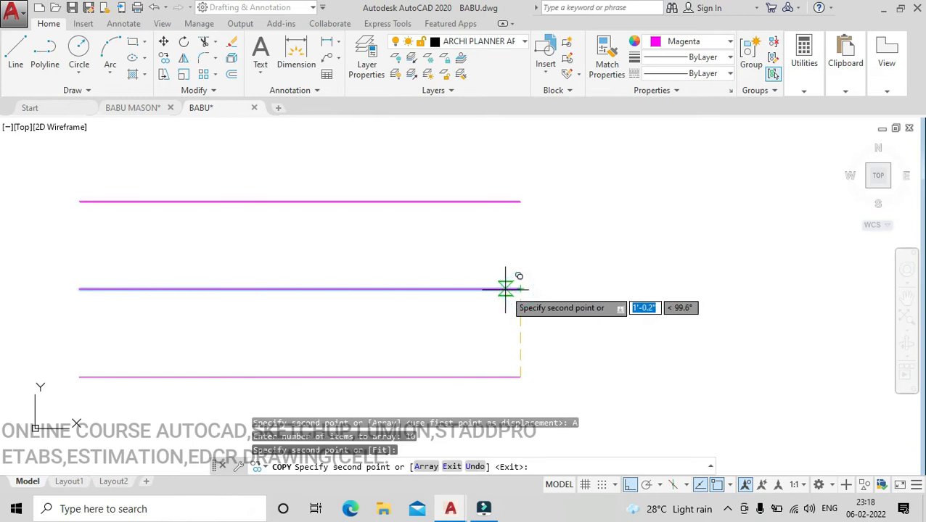
pyautogui.press('Return')
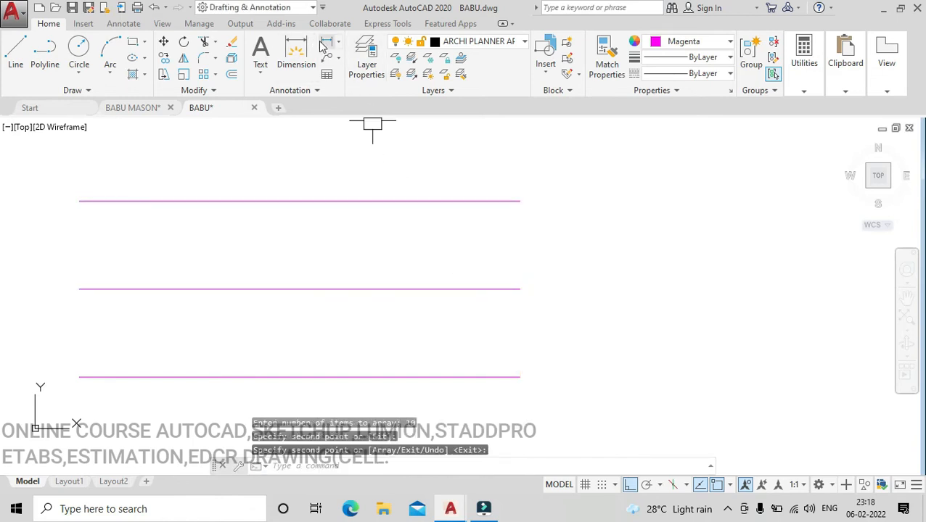
# Step: Add a vertical linear dimension between the right ends of the two lowest lines
pyautogui.click(296, 52)
pyautogui.click(519, 289)
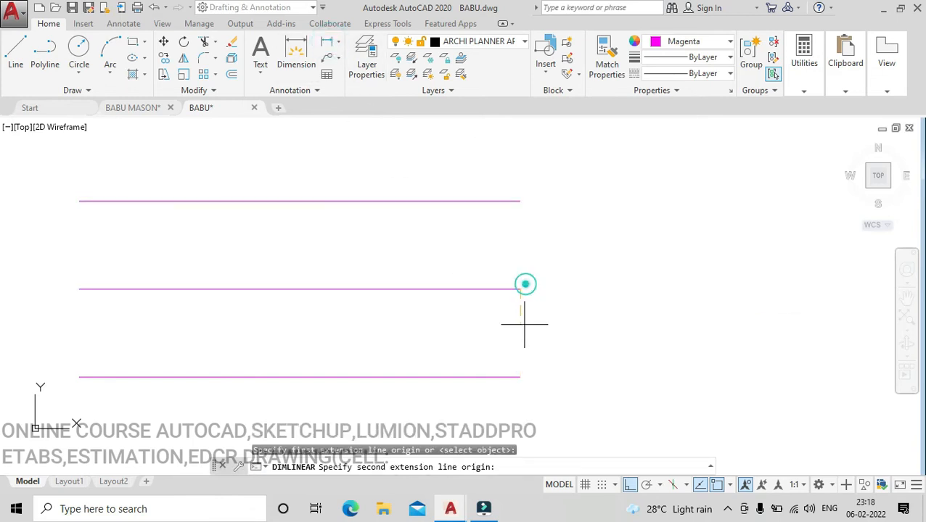
pyautogui.click(520, 377)
pyautogui.scroll(-4, 558, 315)
pyautogui.click(558, 315)
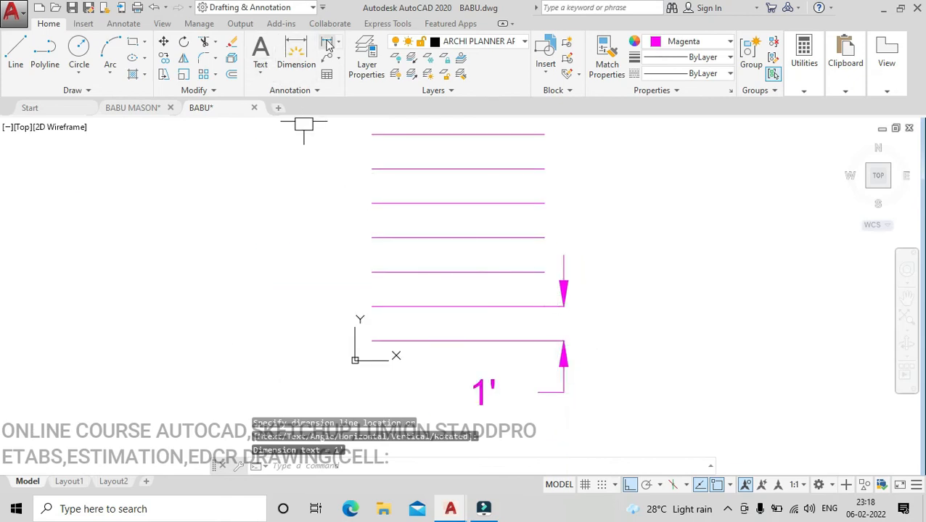
# Step: Add a vertical linear dimension between the left ends of the third and fourth lines from the bottom
pyautogui.click(296, 52)
pyautogui.scroll(3, 367, 227)
pyautogui.click(367, 227)
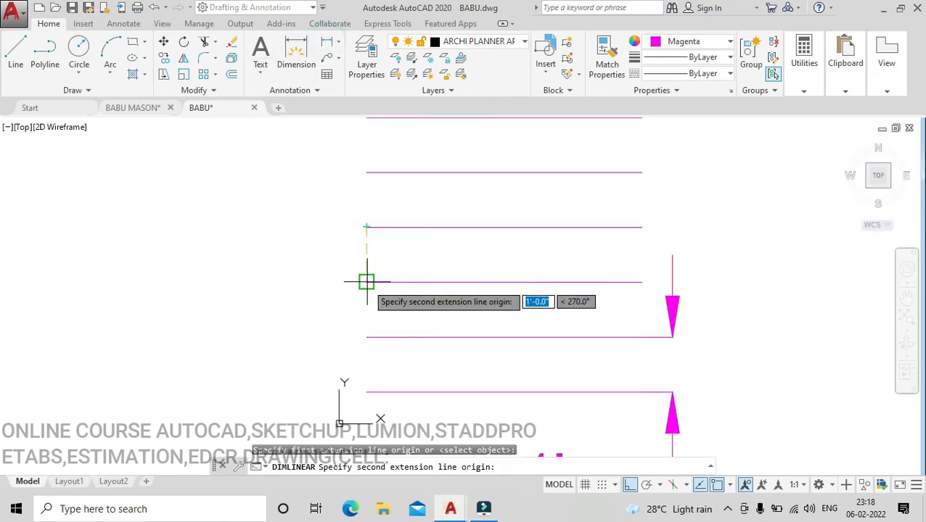
pyautogui.click(366, 282)
pyautogui.click(277, 261)
pyautogui.scroll(-2, 239, 229)
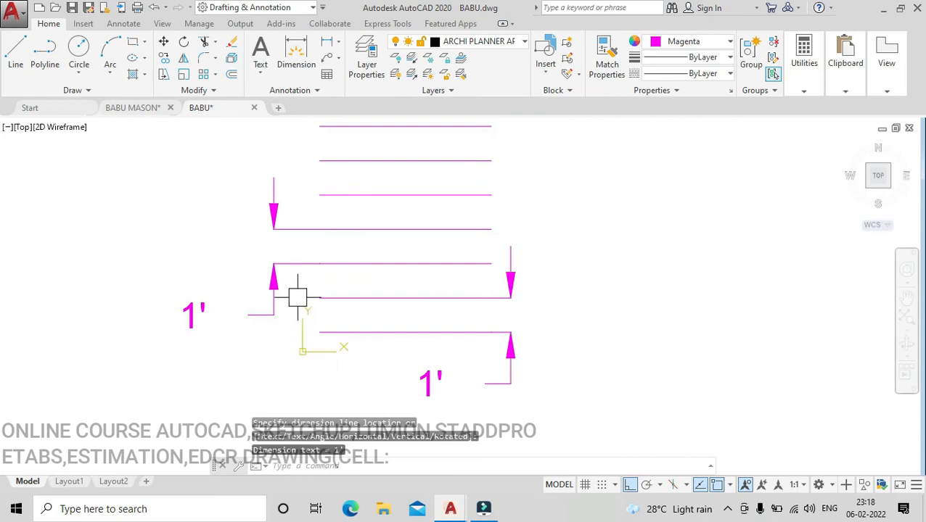
pyautogui.scroll(-2, 341, 320)
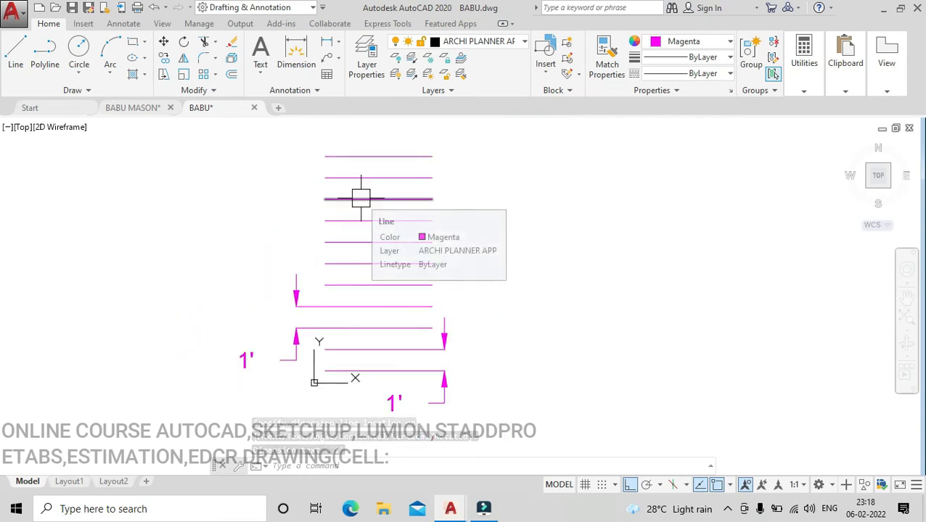
# Step: Delete both 1' spacing dimensions beside the stacked lines
pyautogui.click(297, 287)
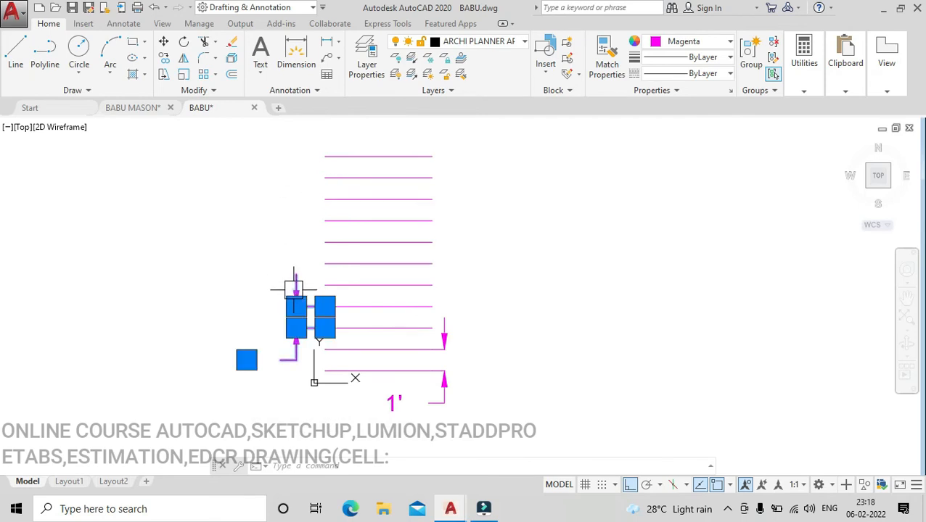
pyautogui.click(452, 321)
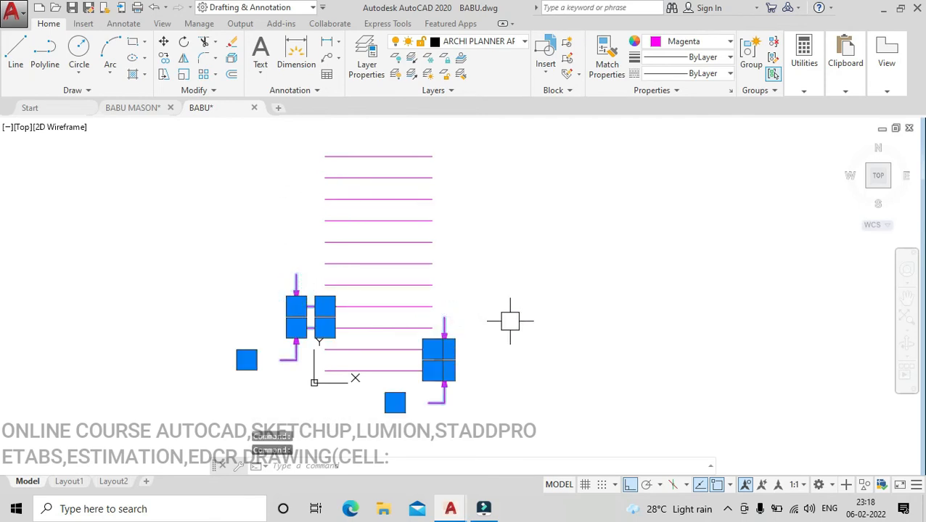
pyautogui.press('Delete')
# Step: Delete all the stacked horizontal lines to clear the drawing
pyautogui.moveTo(438, 343); pyautogui.dragTo(455, 365, button='middle')
pyautogui.click(462, 384)
pyautogui.click(401, 159)
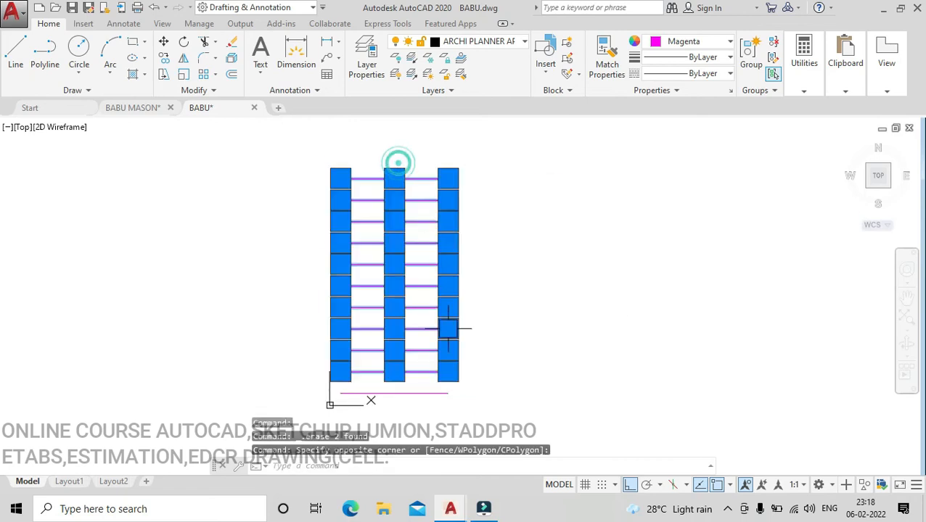
pyautogui.press('Delete')
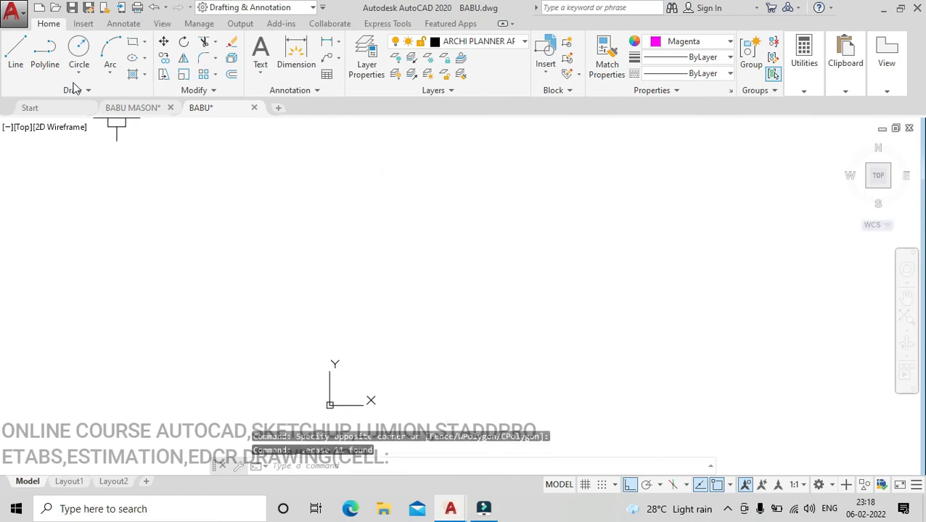
# Step: Draw a closed six-sided stepped outline with lines, about 11'-9" wide, its short left side about 3'-6" high
pyautogui.click(16, 52)
pyautogui.click(382, 323)
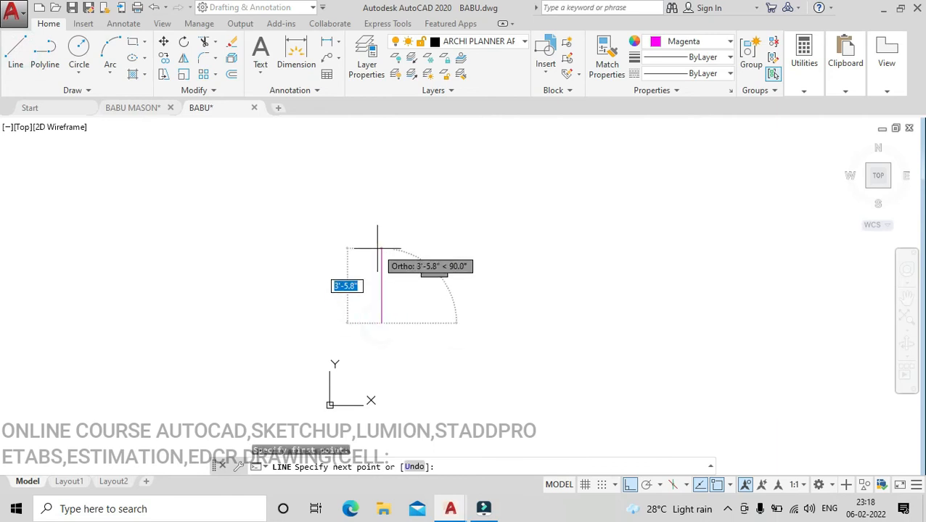
pyautogui.click(377, 249)
pyautogui.click(500, 249)
pyautogui.click(497, 163)
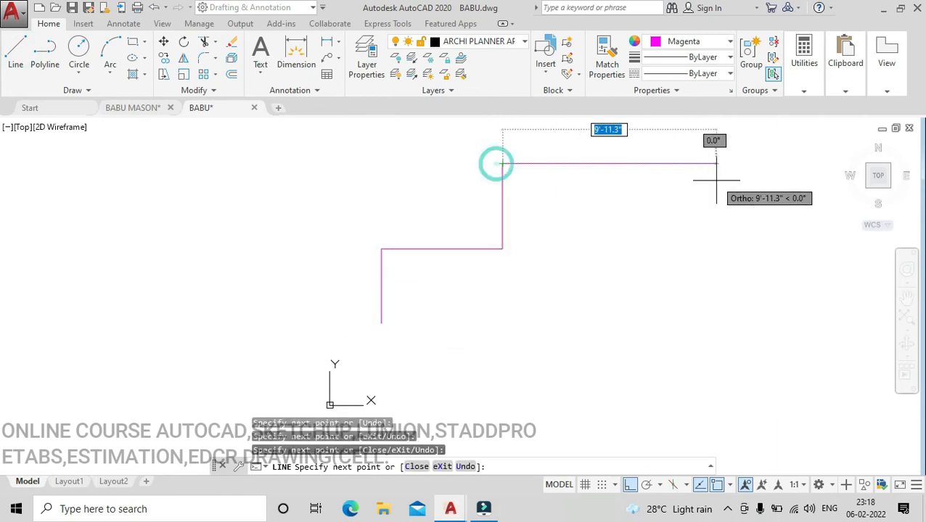
pyautogui.click(633, 175)
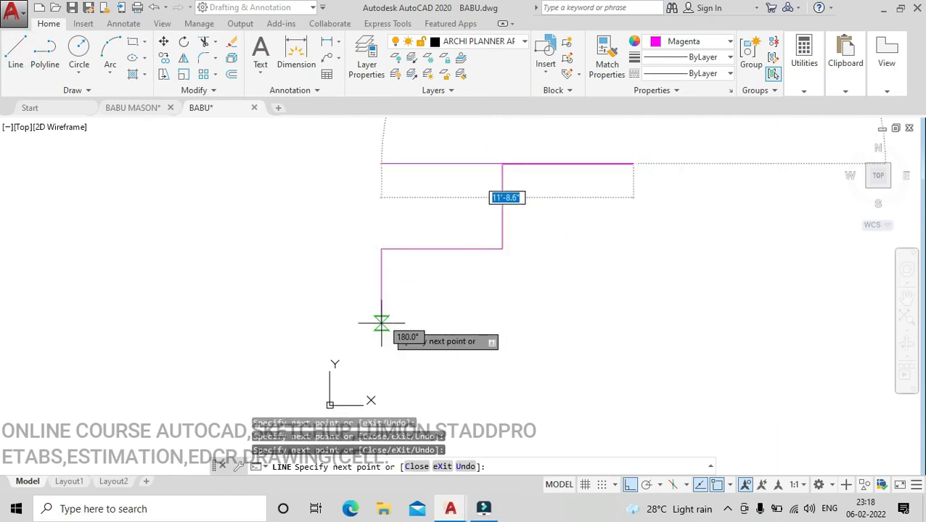
pyautogui.click(631, 322)
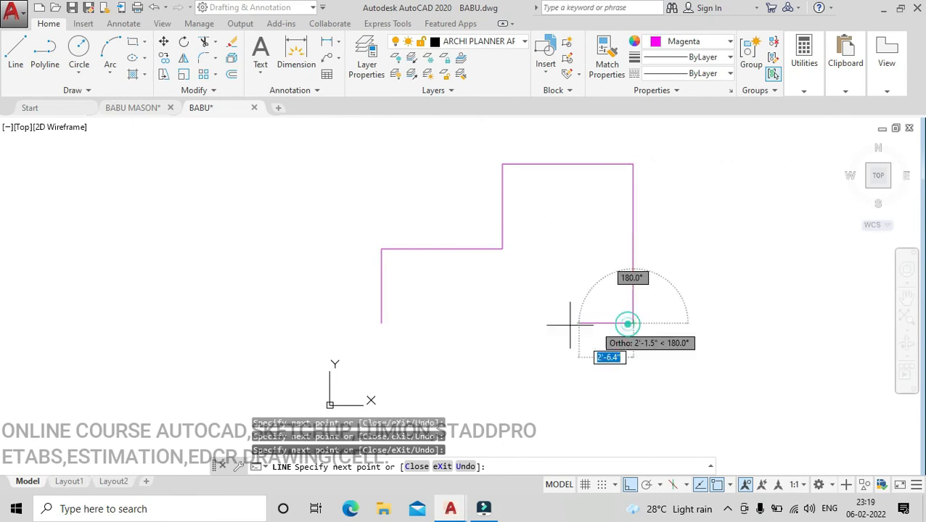
pyautogui.click(382, 323)
pyautogui.rightClick(403, 245)
pyautogui.click(420, 273)
pyautogui.scroll(-2, 392, 255)
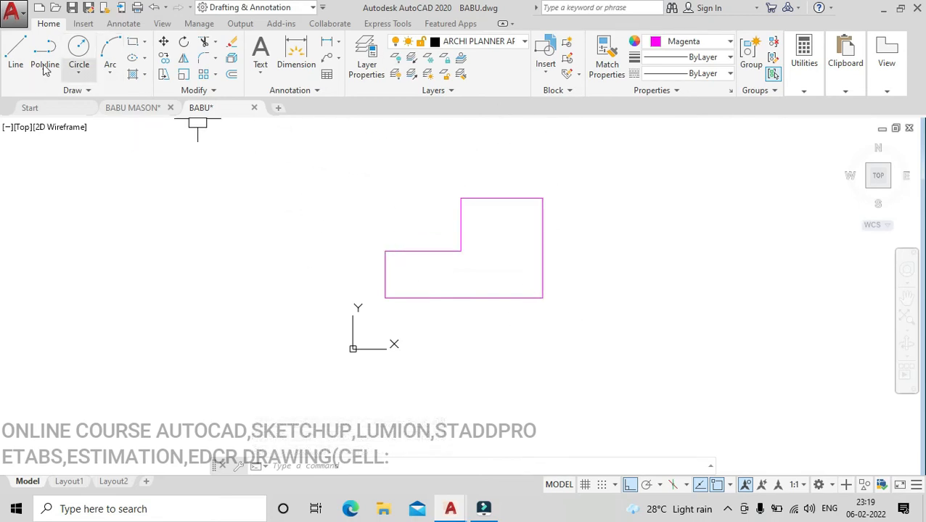
# Step: Mirror the whole stepped outline about a vertical line beyond its right side, keeping the source objects, and undo that mirror
pyautogui.click(266, 131)
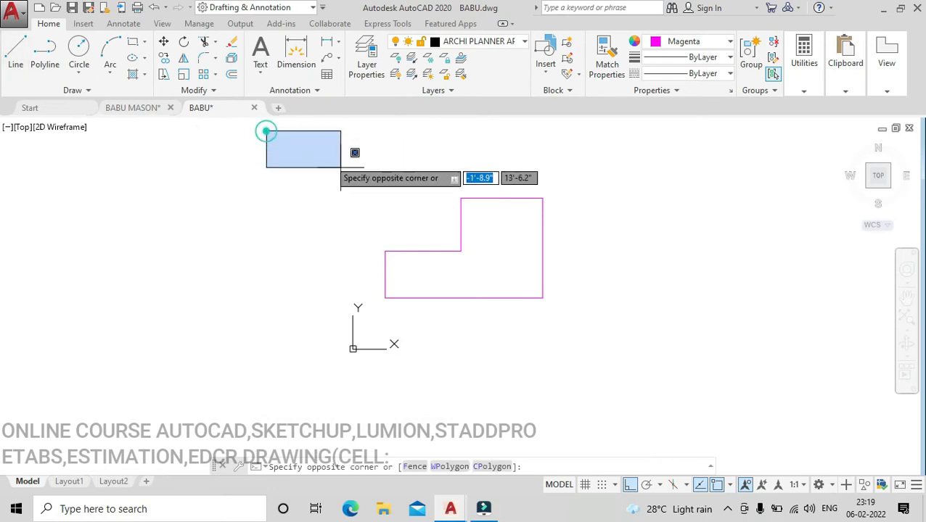
pyautogui.click(564, 296)
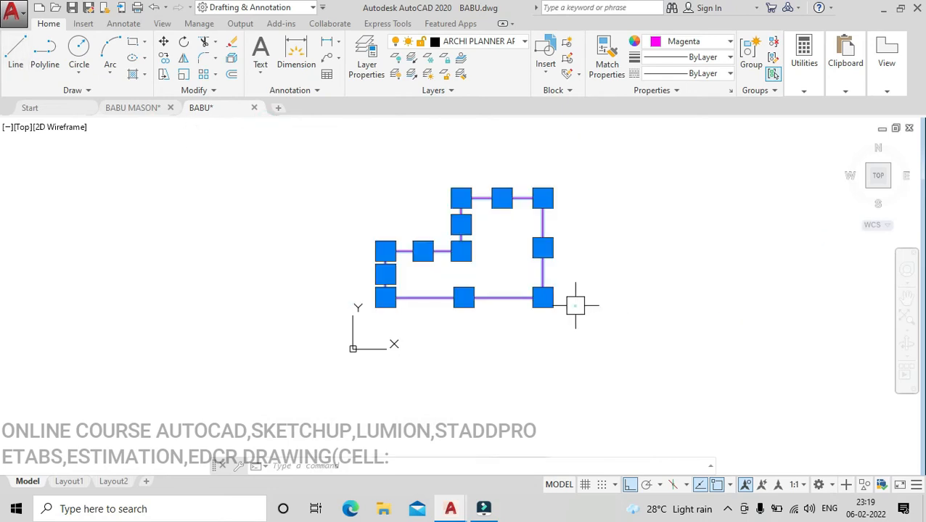
pyautogui.click(185, 59)
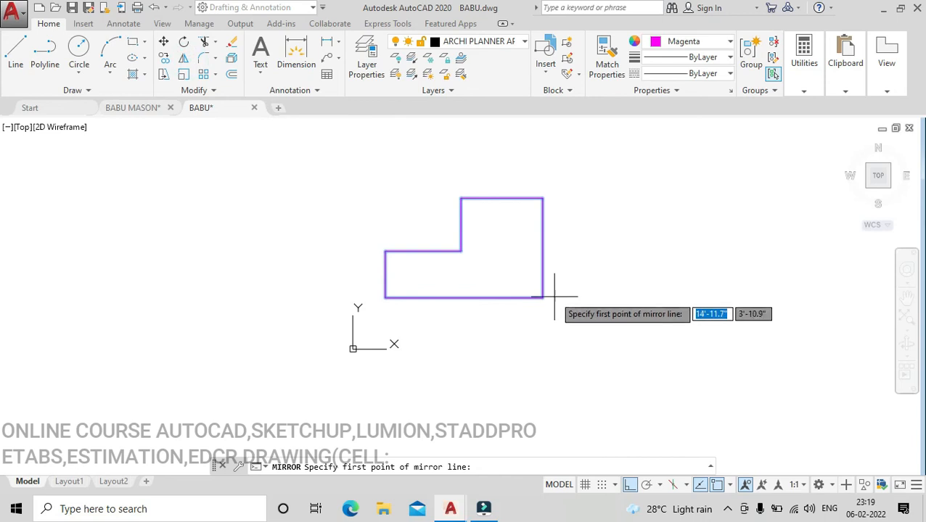
pyautogui.scroll(2, 555, 296)
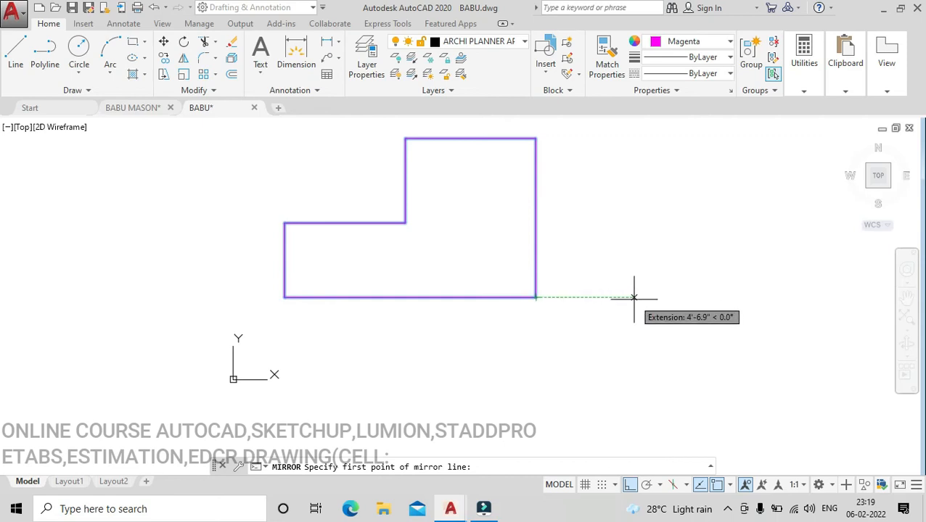
pyautogui.scroll(2, 557, 299)
pyautogui.moveTo(523, 295); pyautogui.dragTo(428, 285, button='middle')
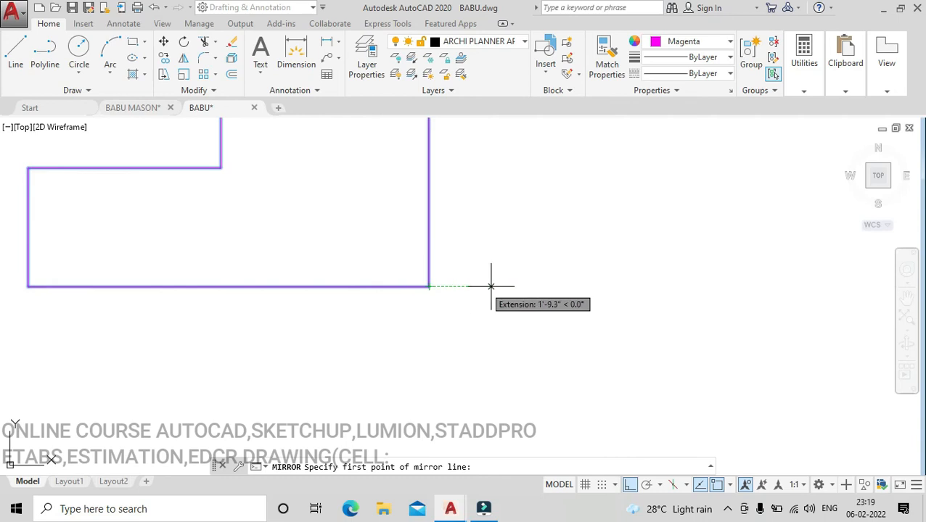
pyautogui.click(534, 287)
pyautogui.click(533, 324)
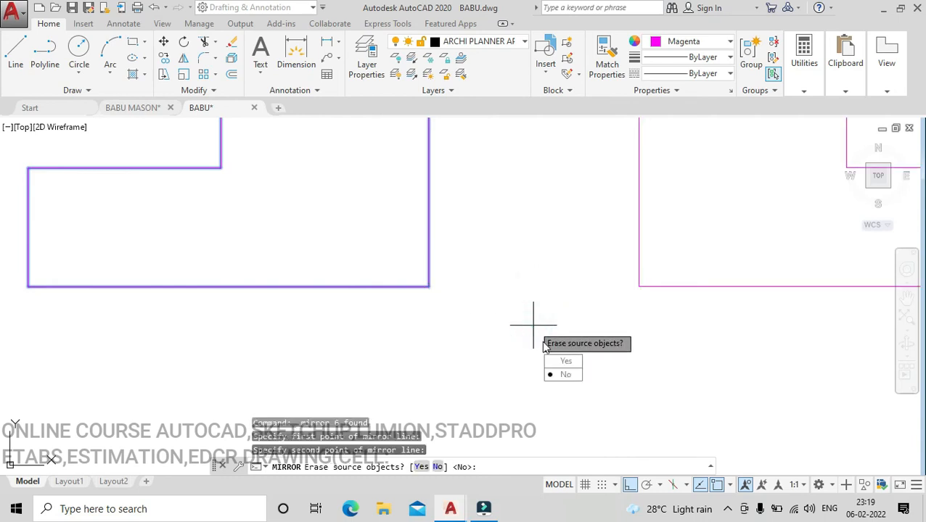
pyautogui.scroll(-4, 546, 325)
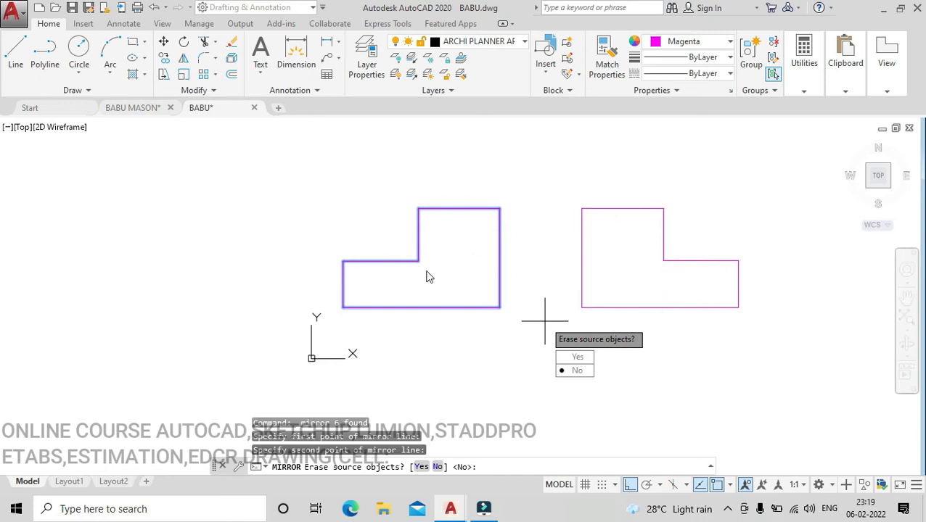
pyautogui.click(567, 371)
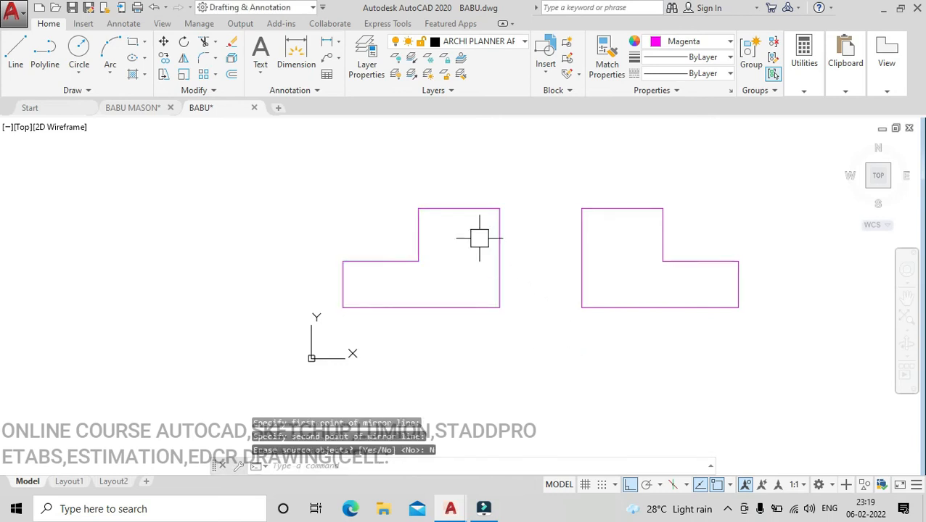
pyautogui.hotkey('ctrl', 'z')
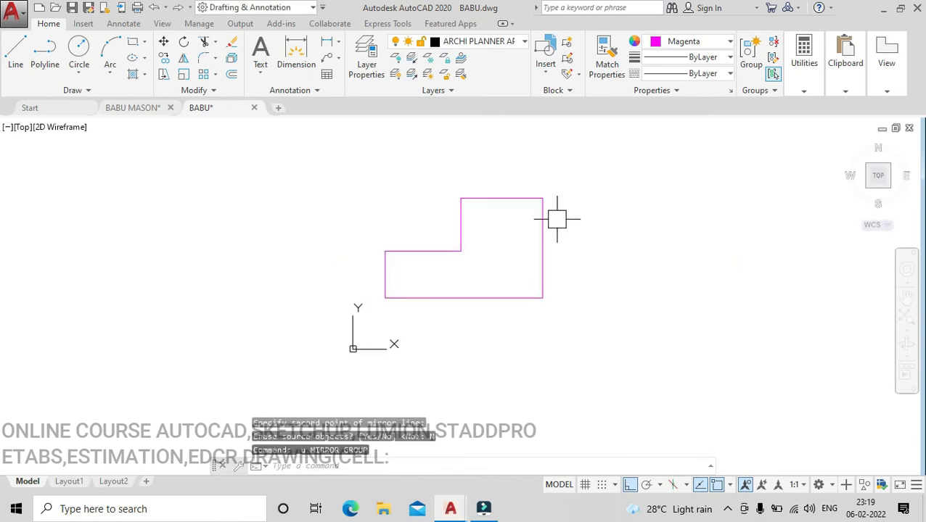
# Step: Mirror the stepped outline about a vertical line farther to its right, erasing the source objects, and undo that mirror
pyautogui.click(329, 151)
pyautogui.click(615, 321)
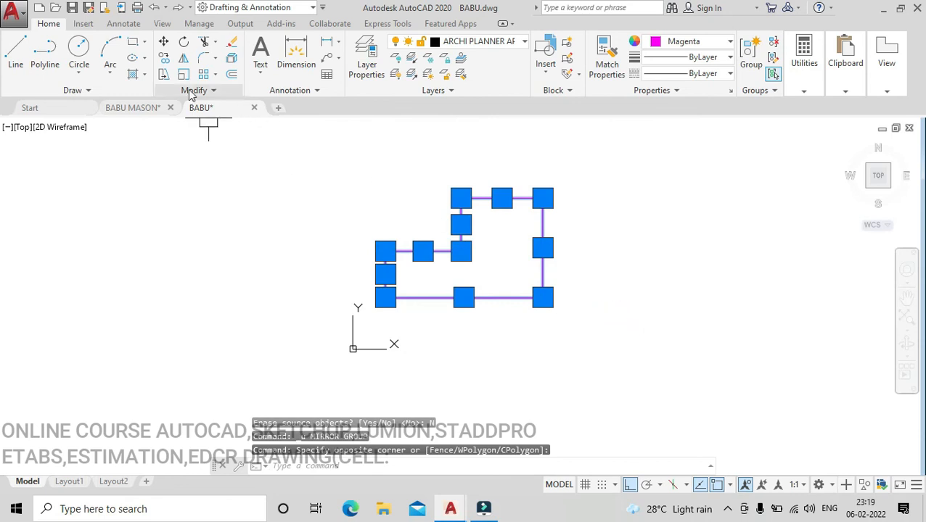
pyautogui.click(184, 58)
pyautogui.click(617, 295)
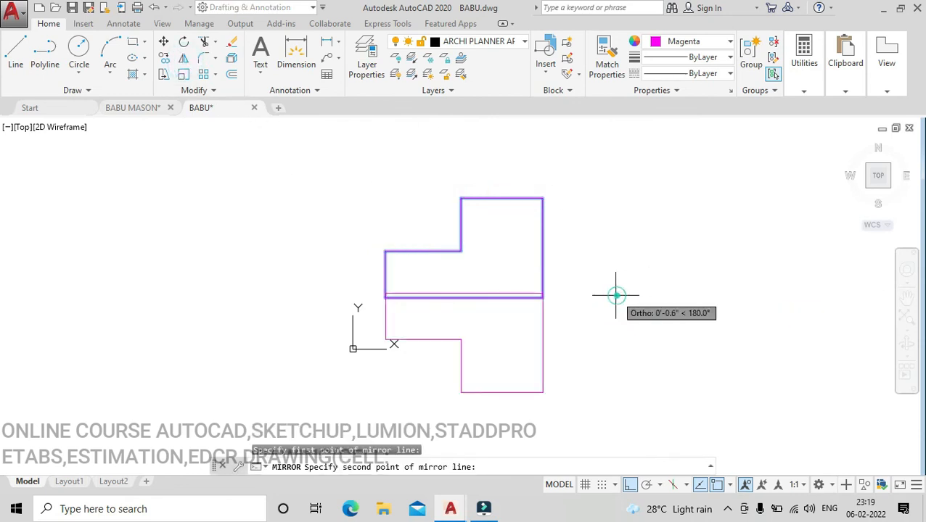
pyautogui.press('Return')
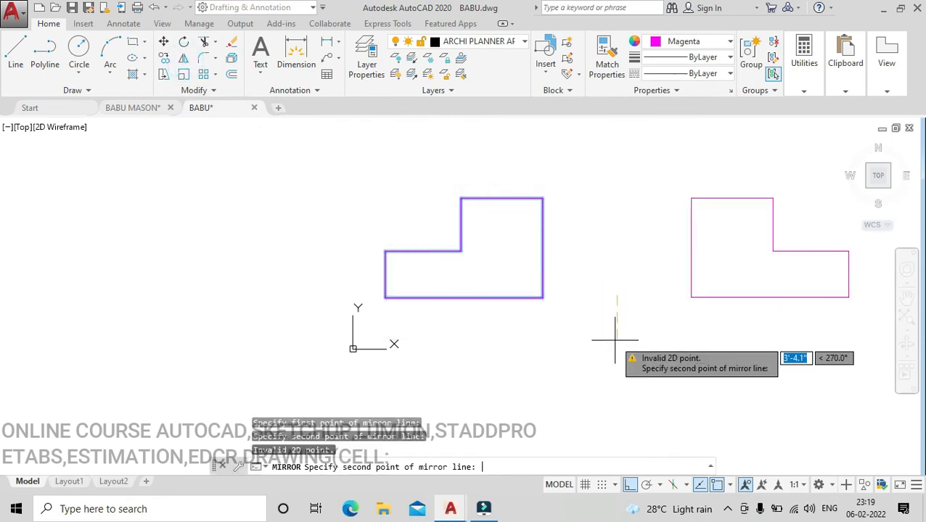
pyautogui.press('Return')
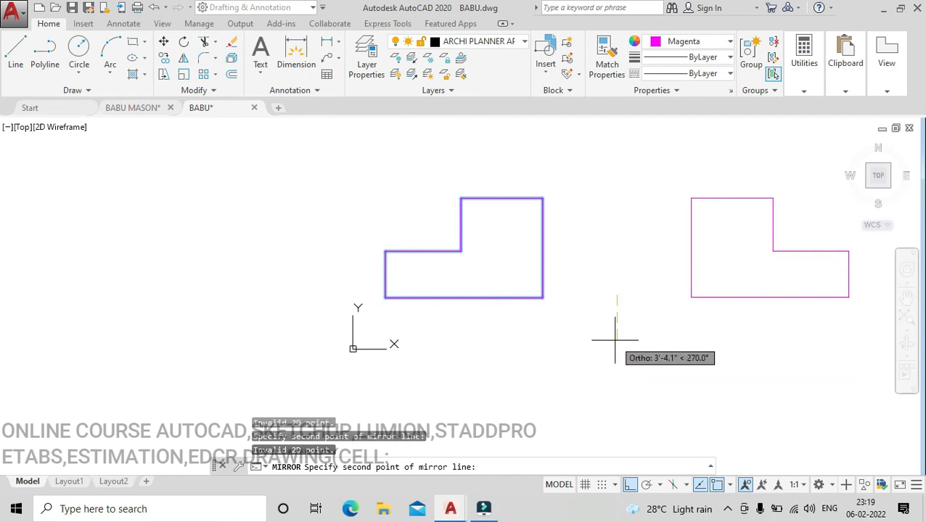
pyautogui.click(716, 409)
pyautogui.click(752, 449)
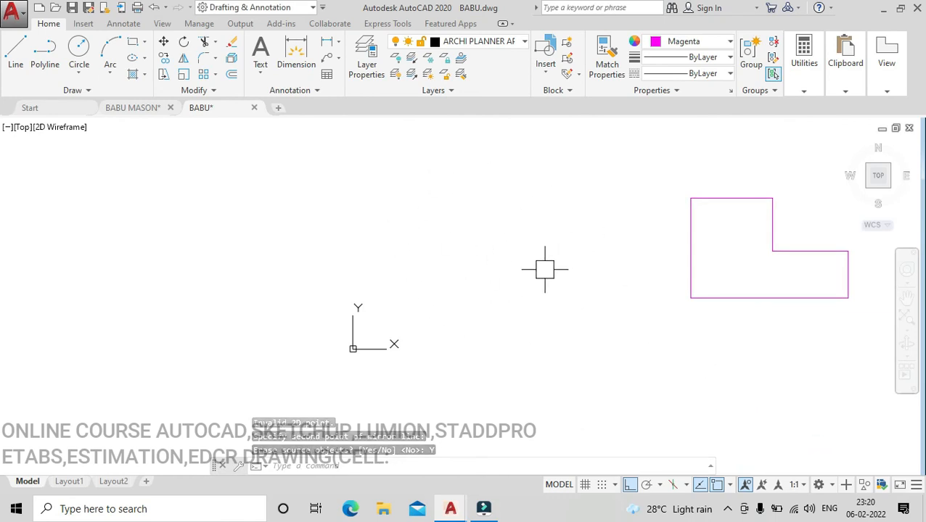
pyautogui.hotkey('ctrl', 'z')
# Step: Mirror the stepped outline about the vertical line through its lower-right corner, keeping the source objects
pyautogui.click(367, 152)
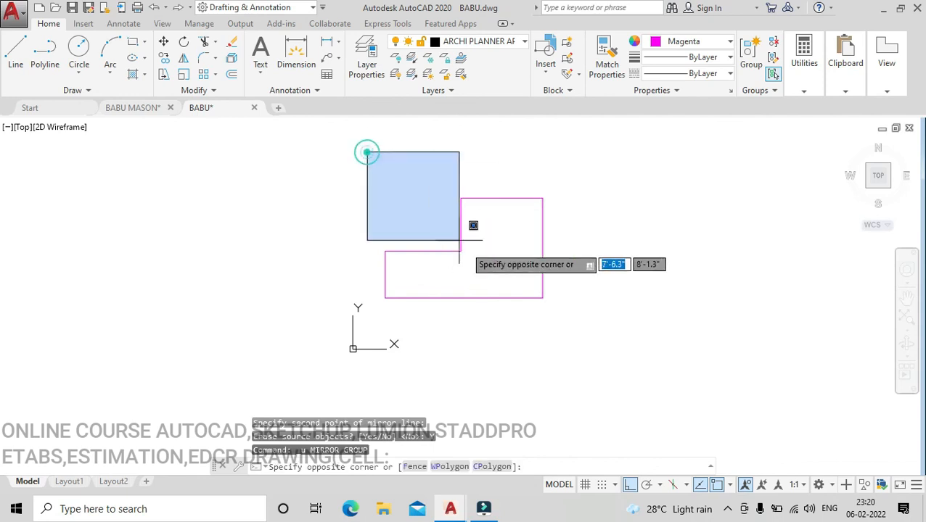
pyautogui.click(561, 316)
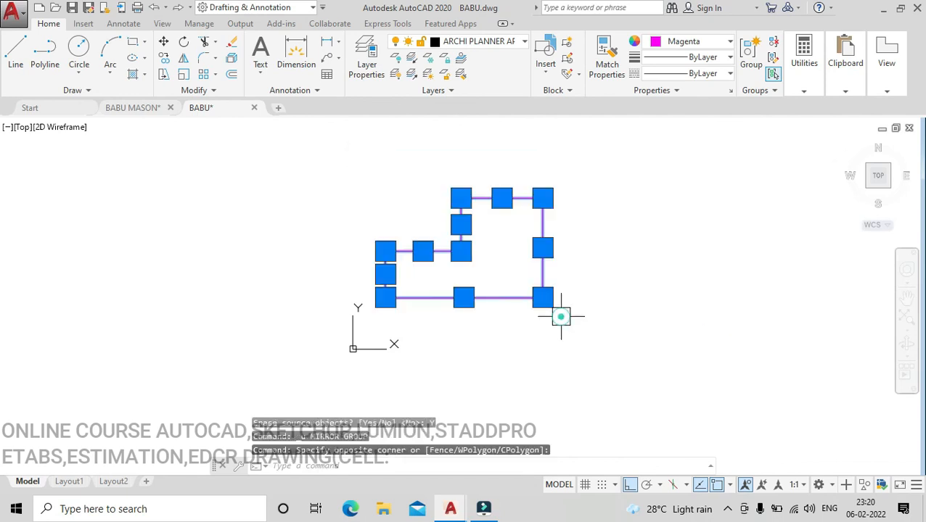
pyautogui.click(185, 59)
pyautogui.click(541, 296)
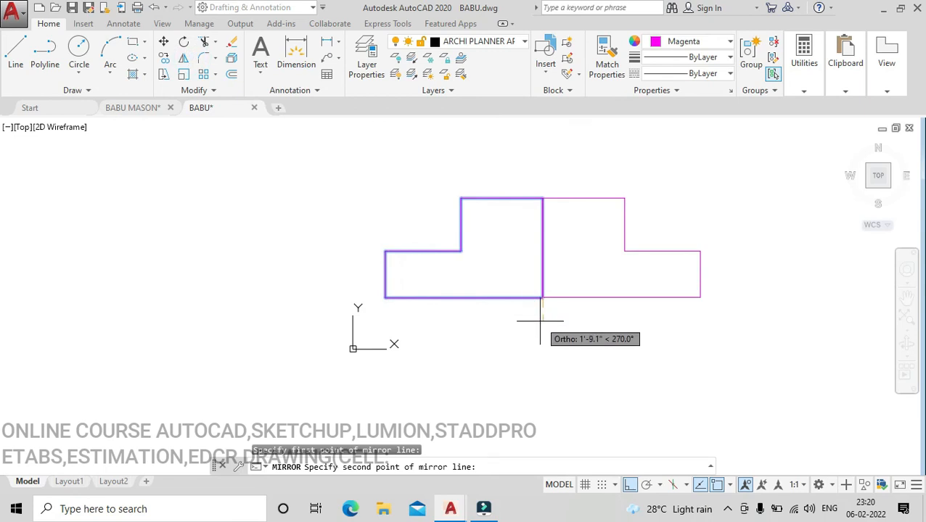
pyautogui.click(540, 321)
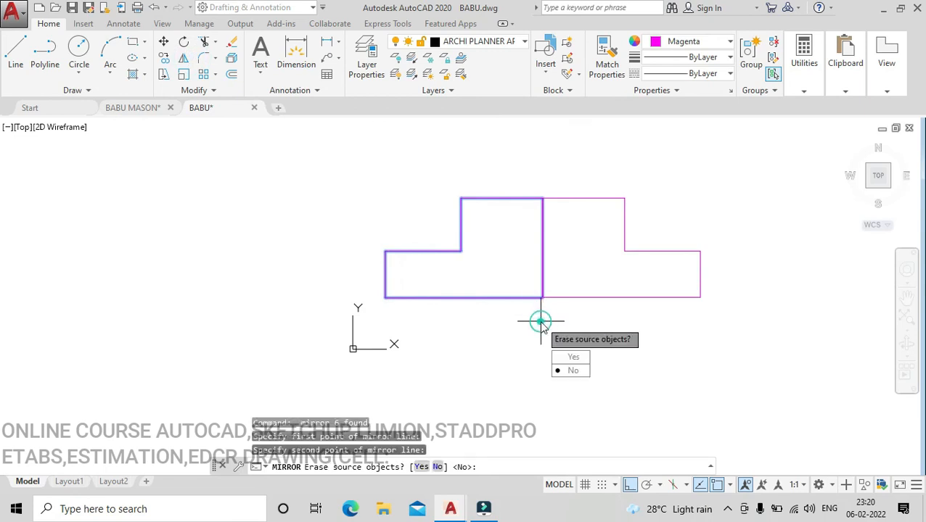
pyautogui.click(571, 371)
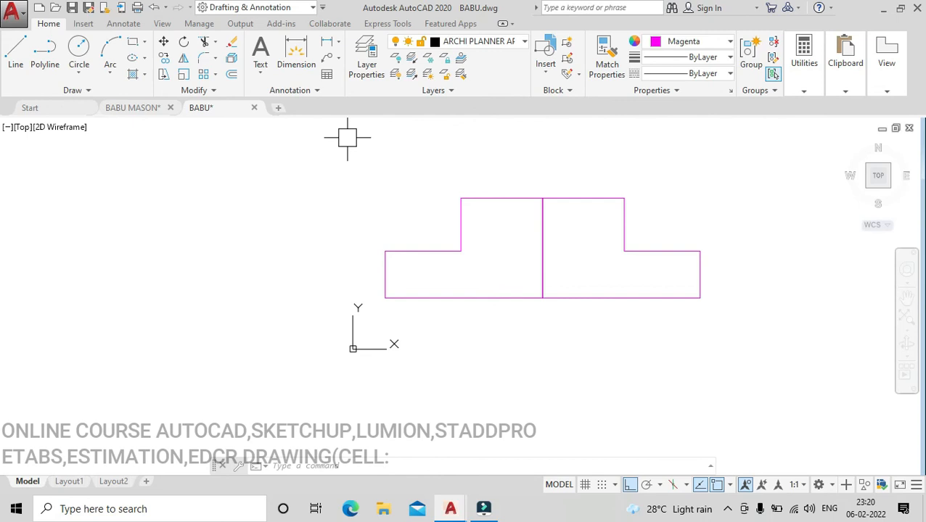
pyautogui.click(727, 509)
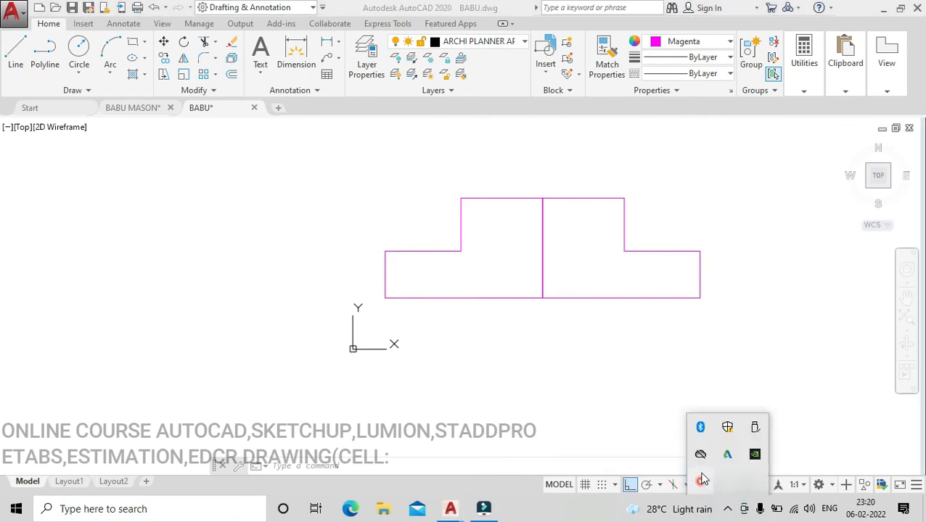